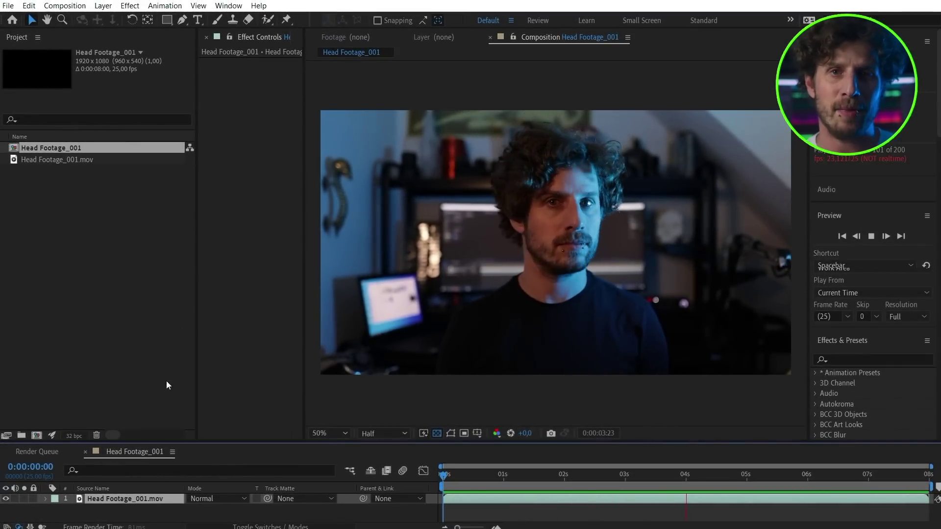
Step: Search Effects & Presets for 'geo' and apply GeoTracker to the Head Footage_001.mov layer
{"action": "left_click", "coordinate": [874, 181]}
{"action": "type", "text": "geo"}
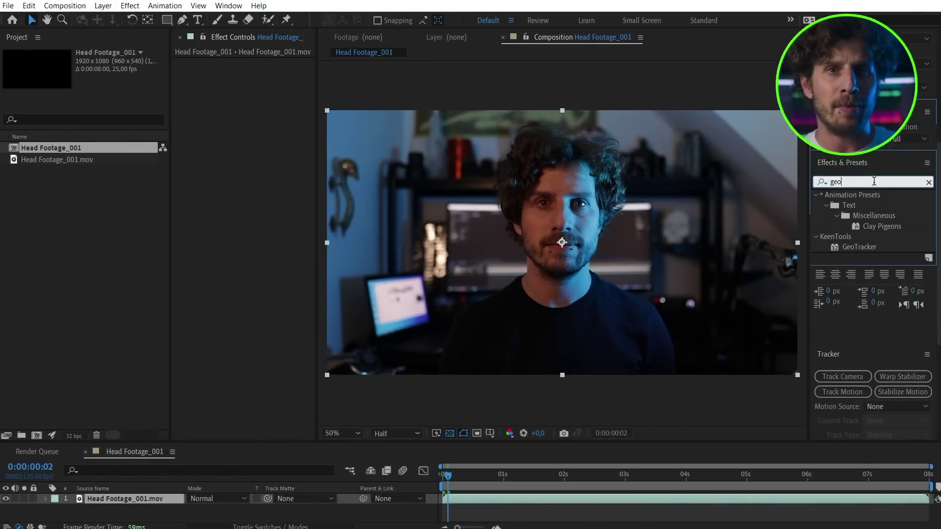
{"action": "mouse_move", "coordinate": [859, 247]}
{"action": "left_mouse_down"}
{"action": "mouse_move", "coordinate": [535, 283]}
{"action": "mouse_move", "coordinate": [556, 282]}
{"action": "left_mouse_up"}
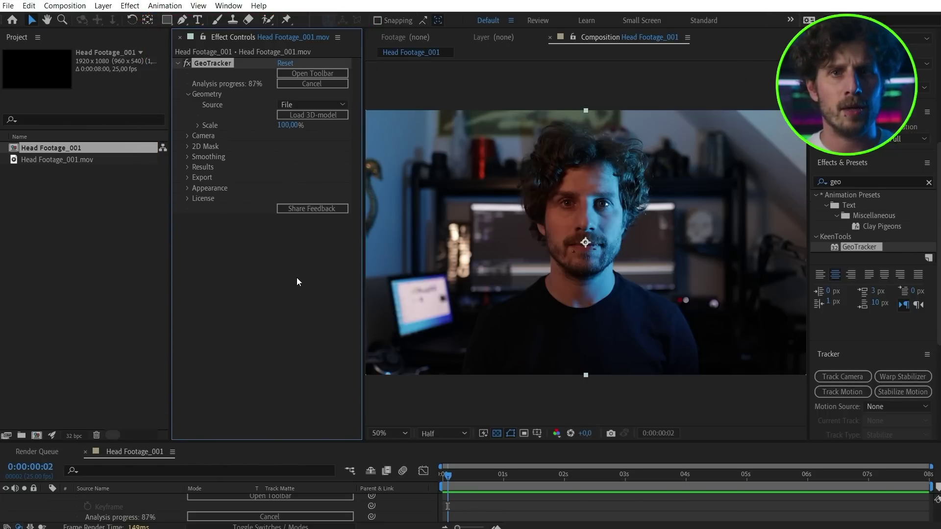
Step: Set GeoTracker's geometry source to a primitive Sphere and pin it around the presenter's head
{"action": "left_click", "coordinate": [317, 104]}
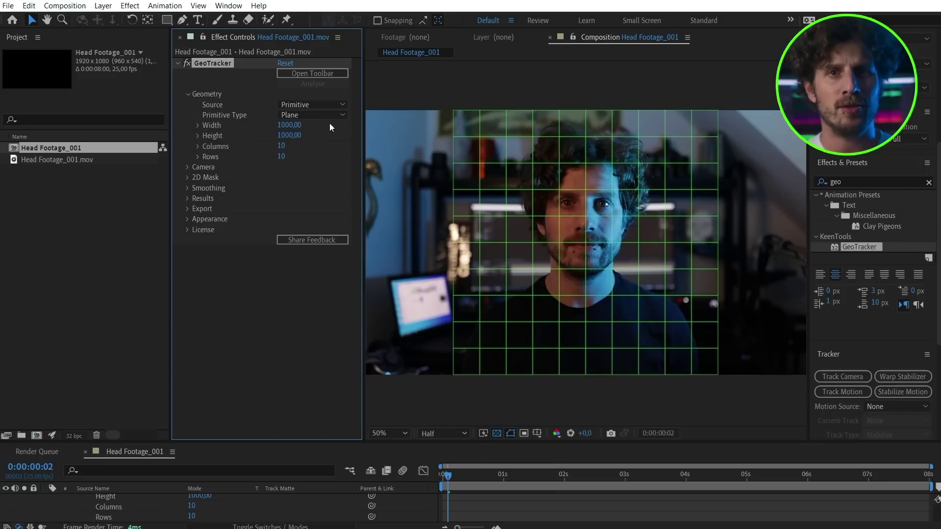
{"action": "left_click", "coordinate": [310, 115]}
{"action": "left_click", "coordinate": [321, 153]}
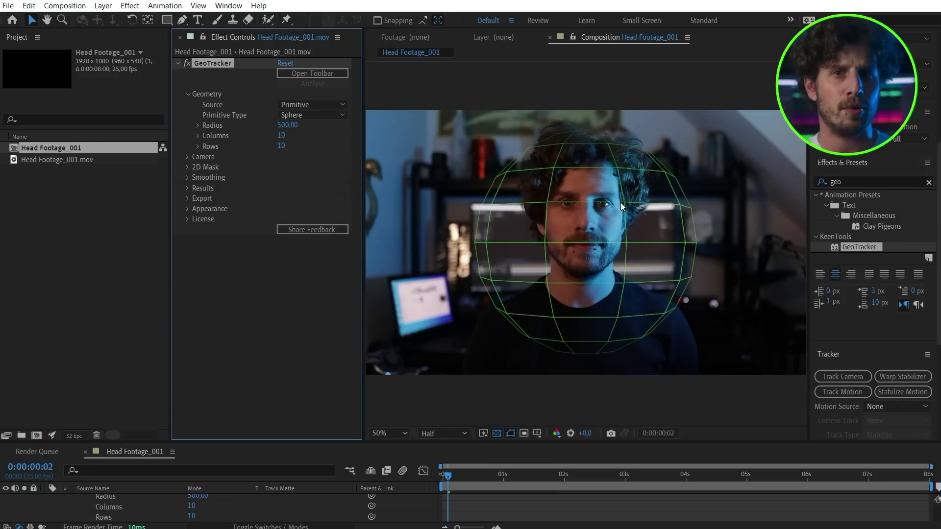
{"action": "left_click_drag", "start_coordinate": [621, 202], "coordinate": [616, 181]}
{"action": "left_click_drag", "start_coordinate": [538, 181], "coordinate": [564, 174]}
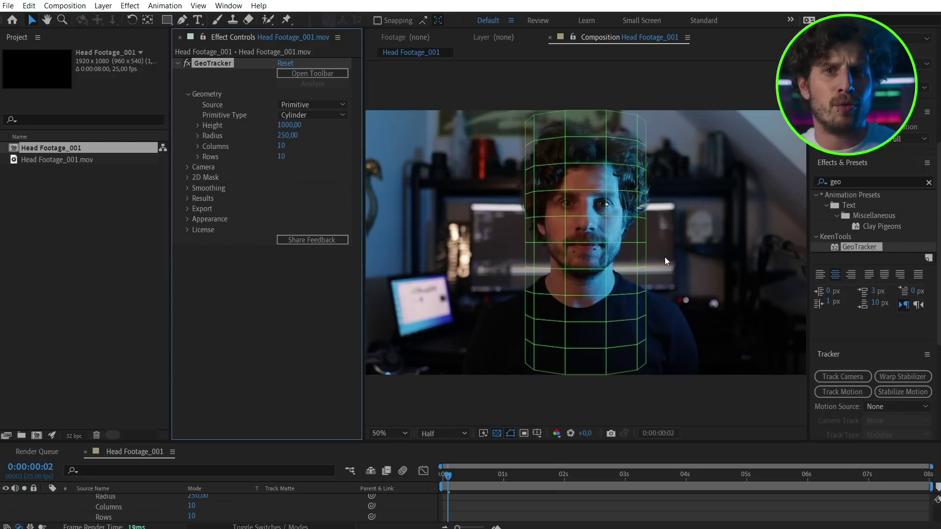
{"action": "left_click_drag", "start_coordinate": [627, 250], "coordinate": [630, 246]}
{"action": "left_click_drag", "start_coordinate": [532, 216], "coordinate": [537, 218]}
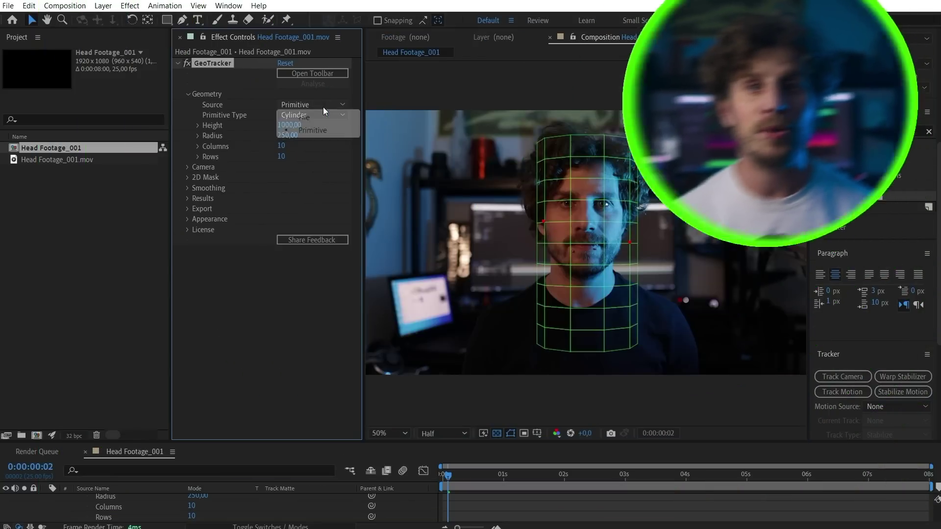
Step: Switch GeoTracker's source to File and load the free_head.obj head model
{"action": "left_click", "coordinate": [323, 106]}
{"action": "left_click", "coordinate": [317, 119]}
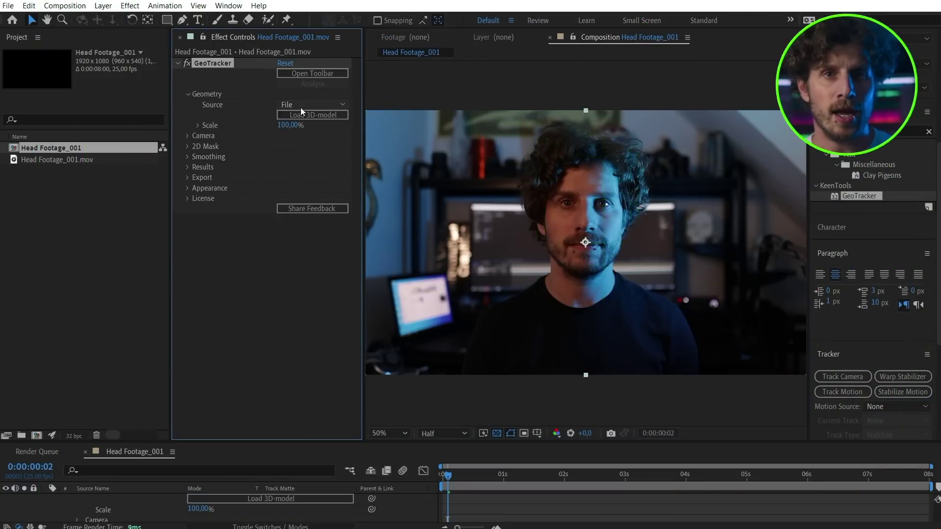
{"action": "left_click", "coordinate": [308, 116]}
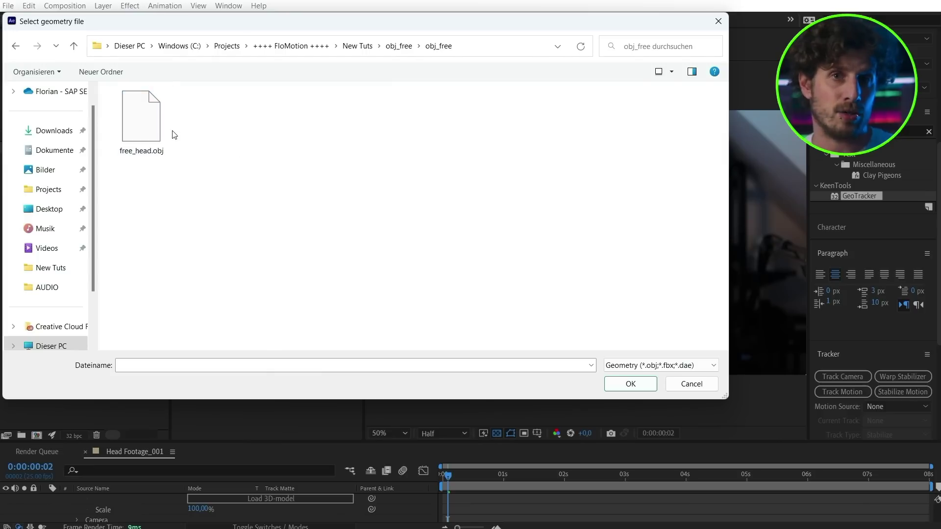
{"action": "left_click", "coordinate": [150, 131]}
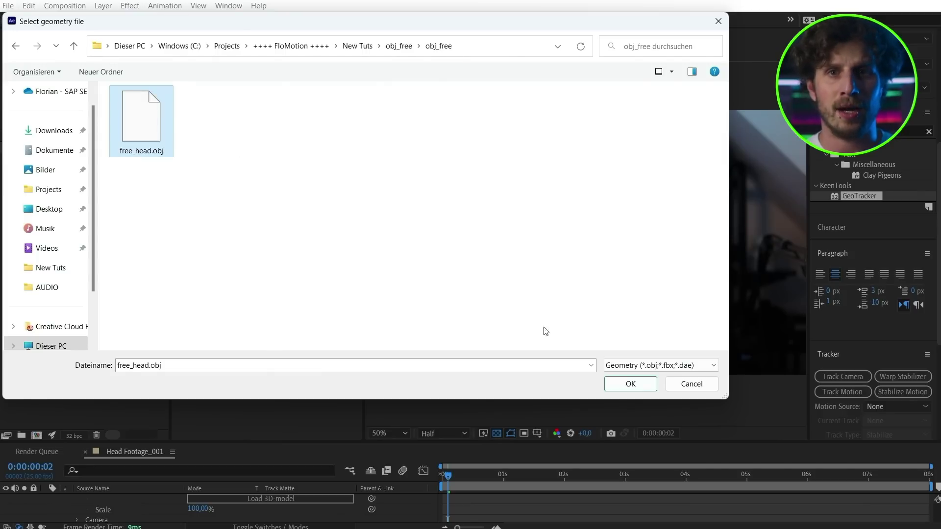
{"action": "left_click", "coordinate": [631, 384]}
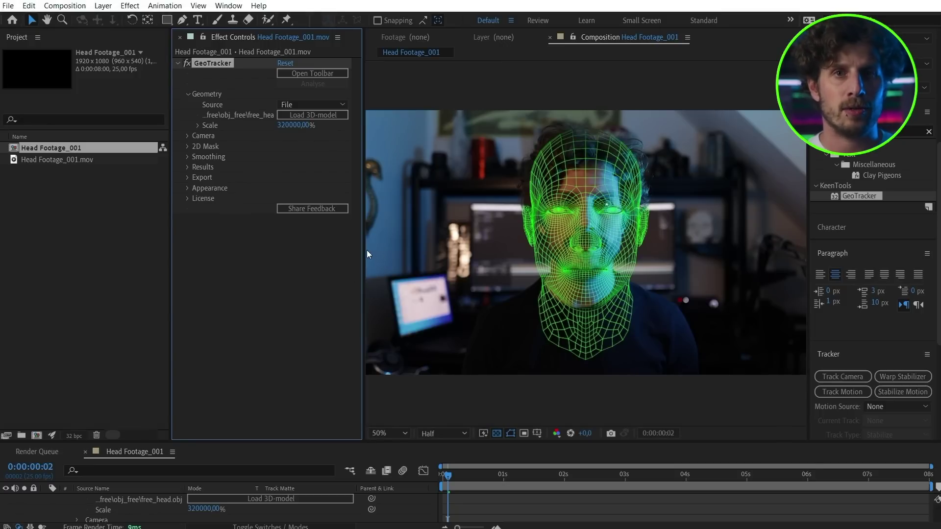
Step: Zoom in and pin the head mesh to the presenter's eyes
{"action": "key", "text": "period"}
{"action": "left_click_drag", "start_coordinate": [646, 173], "coordinate": [637, 169]}
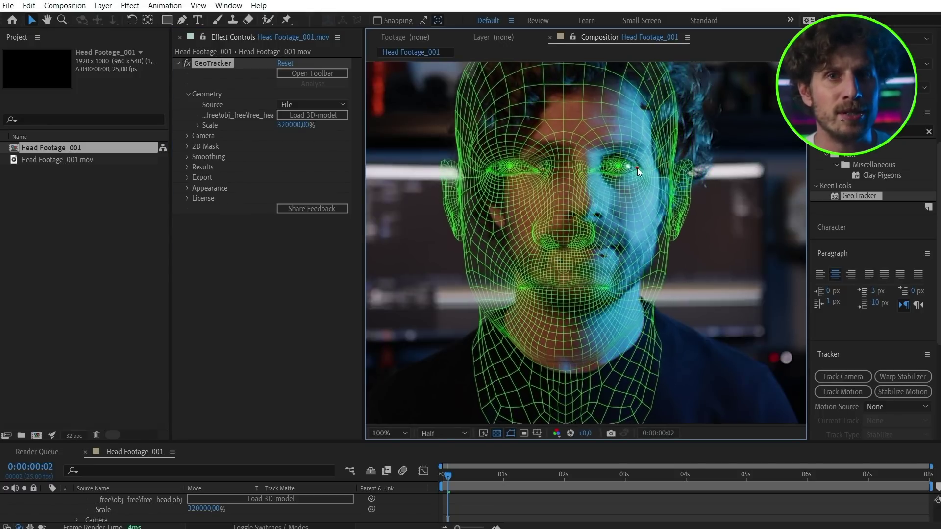
{"action": "left_click_drag", "start_coordinate": [488, 167], "coordinate": [522, 171]}
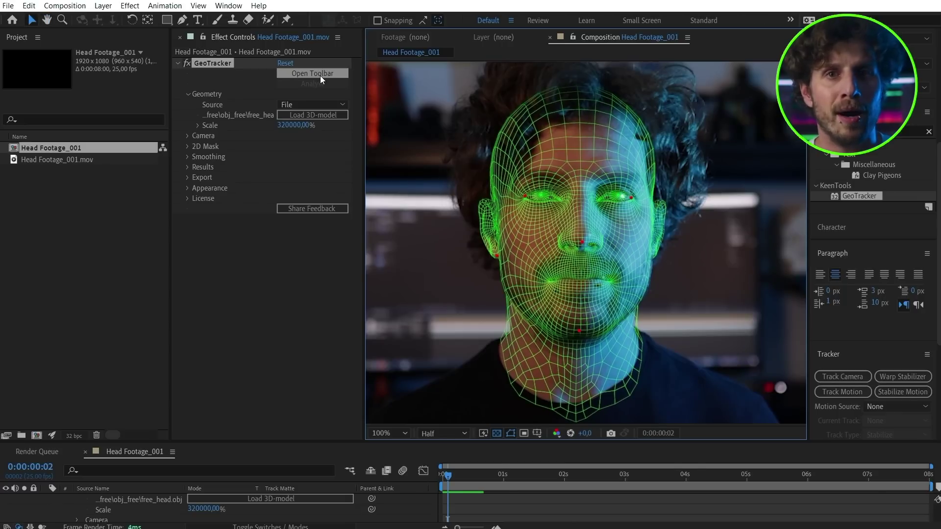
Step: Track the head forward through the clip, stopping to pull the mesh's jaw down to fit
{"action": "left_click", "coordinate": [321, 78]}
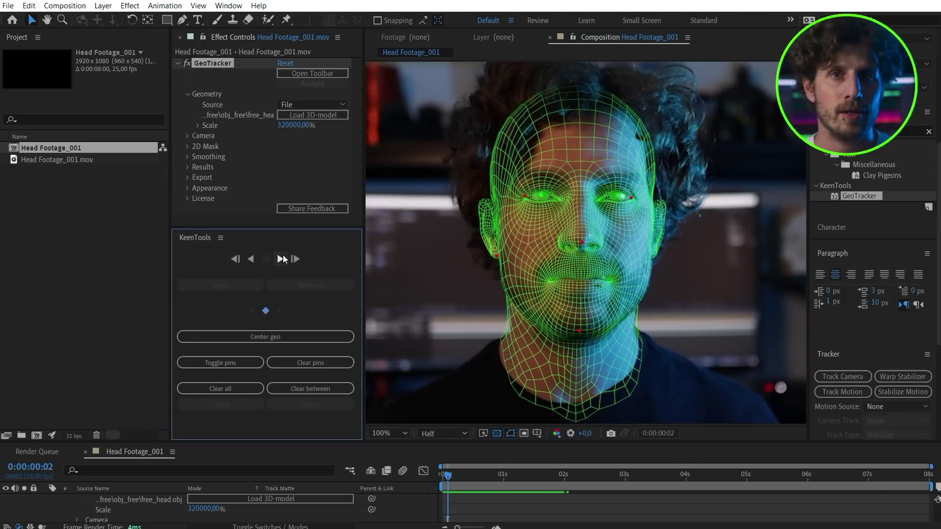
{"action": "left_click", "coordinate": [281, 280]}
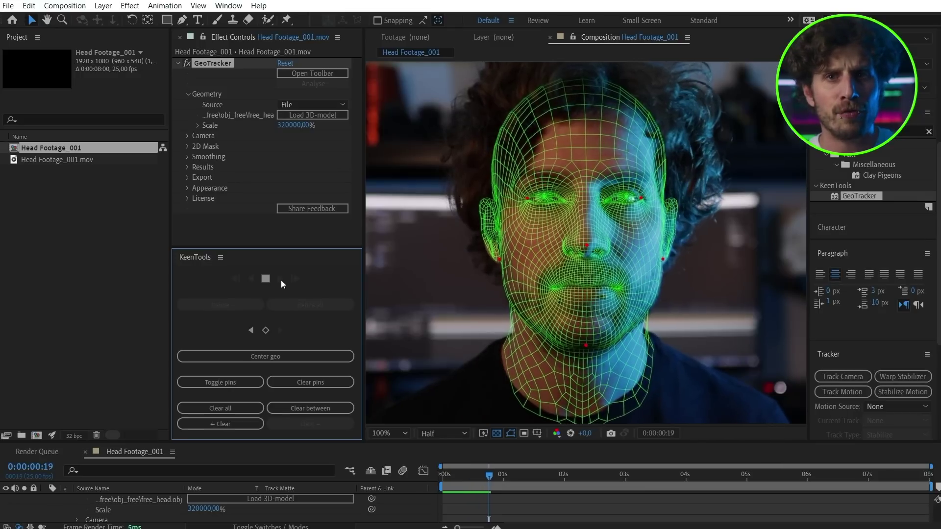
{"action": "left_click", "coordinate": [266, 279]}
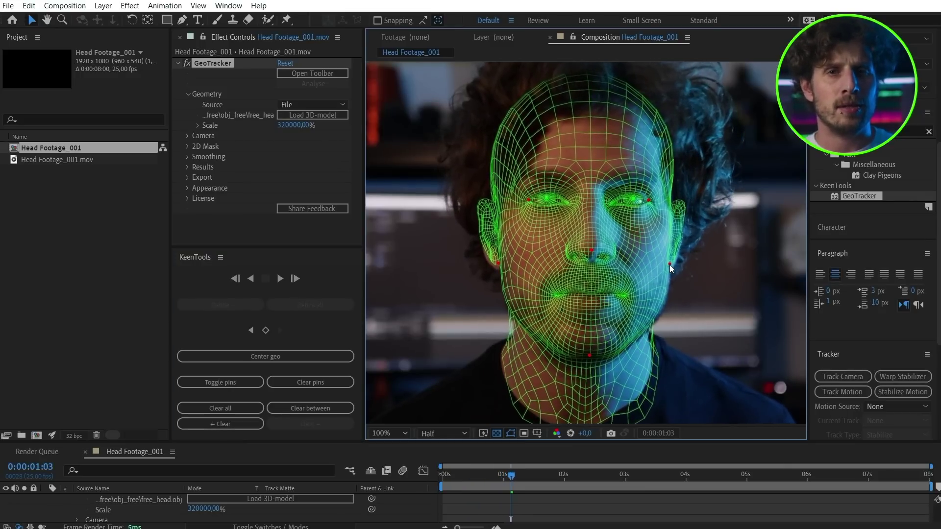
{"action": "left_click_drag", "start_coordinate": [499, 267], "coordinate": [499, 272]}
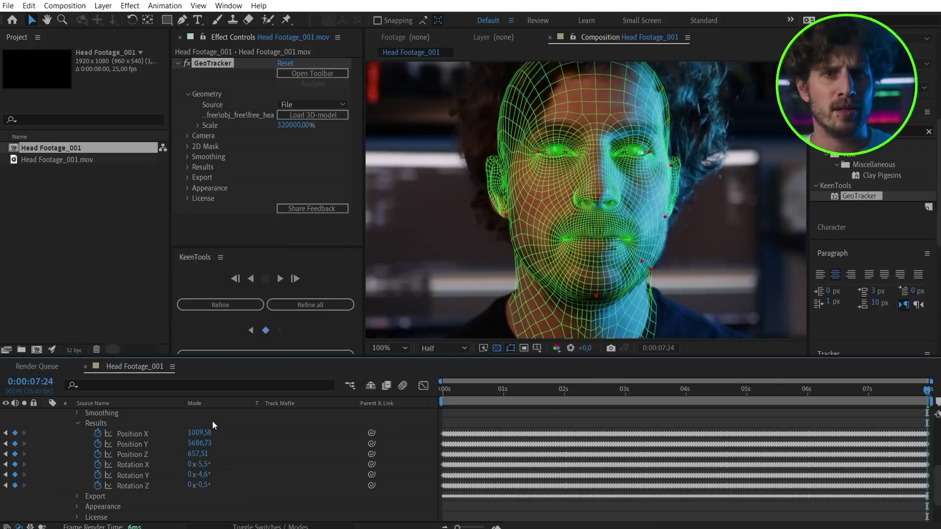
Step: Enlarge the viewer and tracking panel, then refine the tracking across all keyframes
{"action": "left_click_drag", "start_coordinate": [937, 486], "coordinate": [939, 450]}
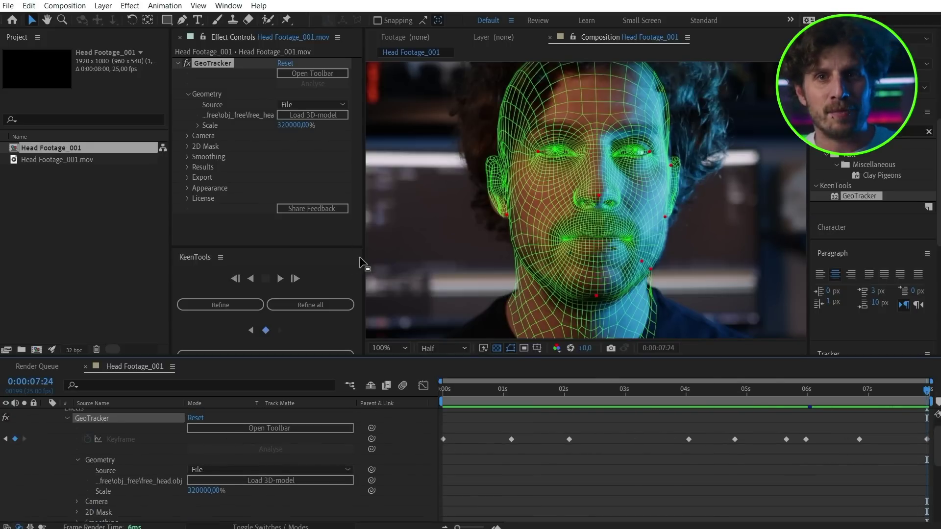
{"action": "left_click_drag", "start_coordinate": [348, 357], "coordinate": [341, 405]}
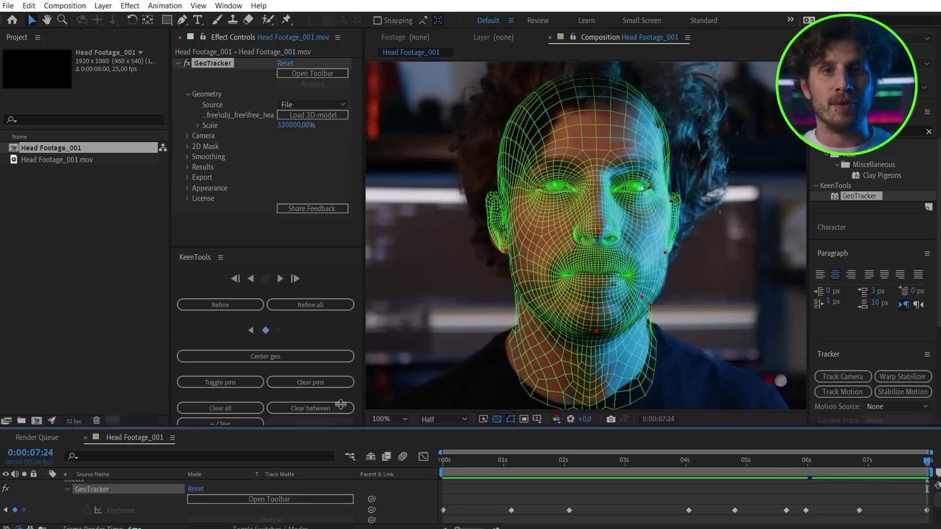
{"action": "left_click", "coordinate": [334, 307]}
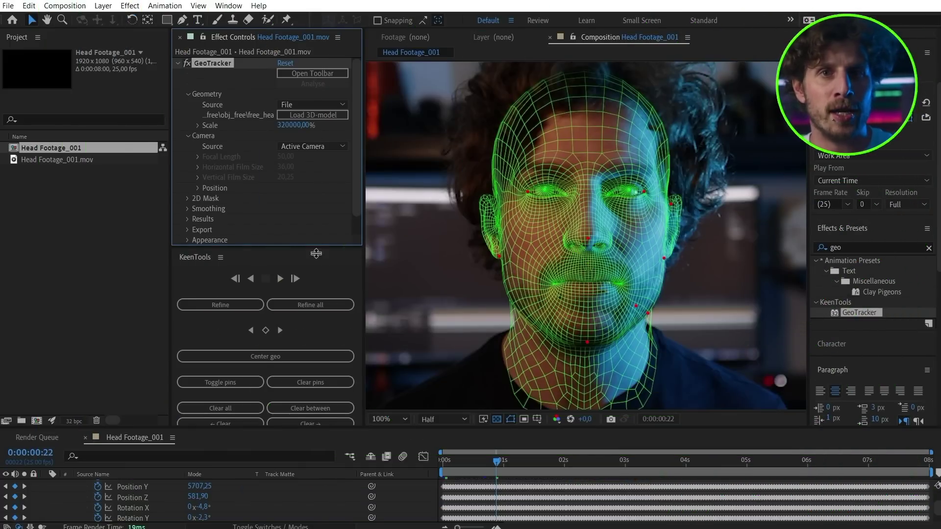
Step: Change GeoTracker's Camera Source from Active Camera to Custom
{"action": "left_click_drag", "start_coordinate": [316, 253], "coordinate": [316, 300]}
{"action": "left_click", "coordinate": [339, 148]}
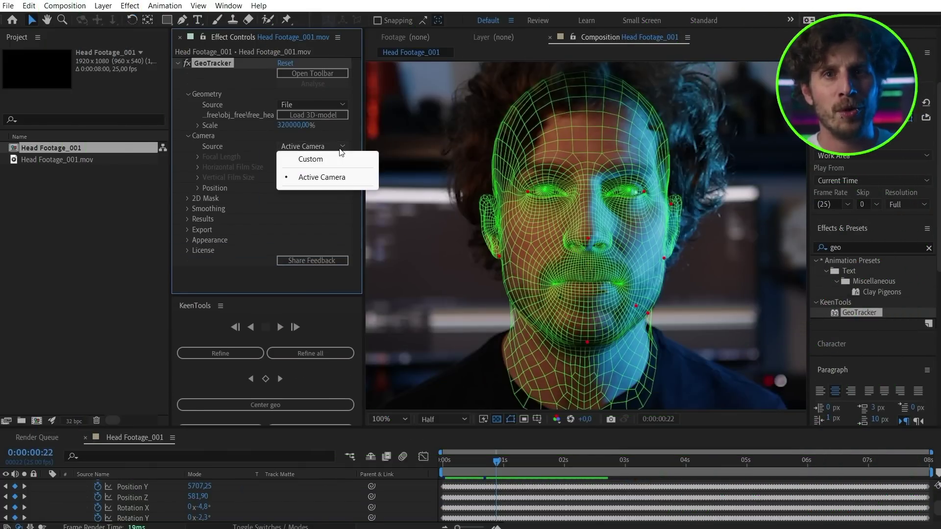
{"action": "left_click", "coordinate": [316, 158]}
{"action": "scroll", "coordinate": [358, 164], "scroll_direction": "down", "scroll_amount": 3}
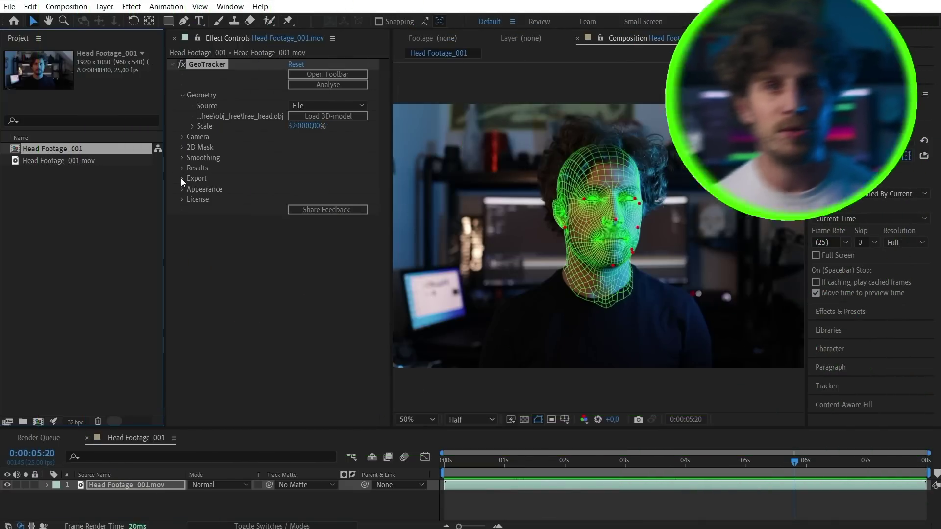
Step: Export an Object Track GT 1 null from GeoTracker's export settings and select it
{"action": "left_click", "coordinate": [182, 179]}
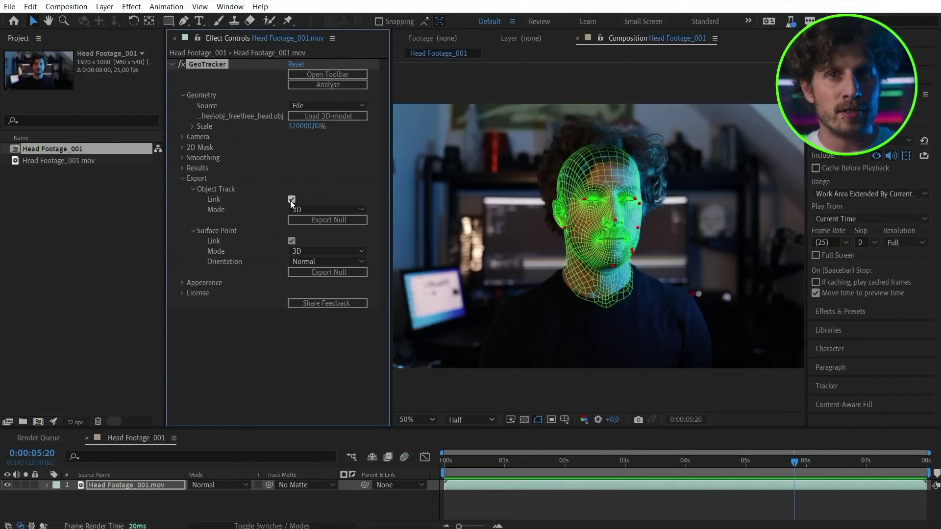
{"action": "left_click", "coordinate": [334, 221]}
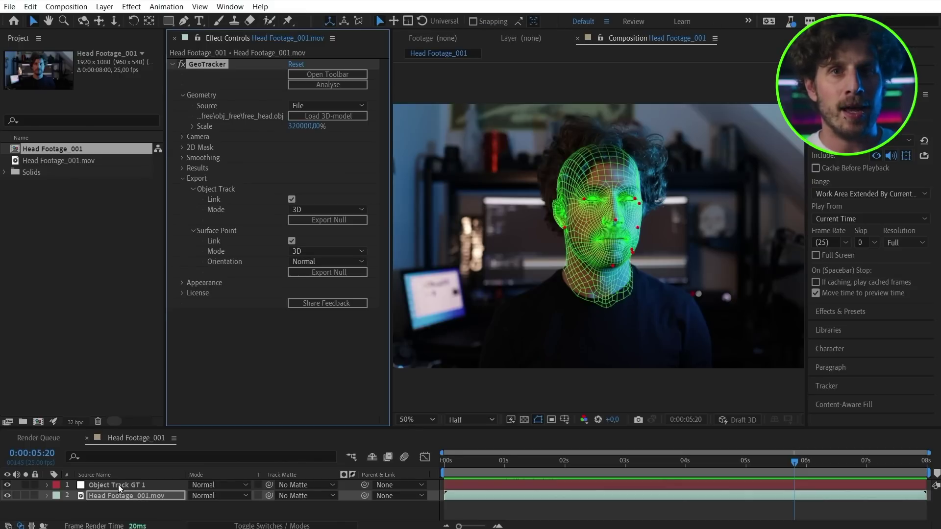
{"action": "left_click", "coordinate": [120, 486]}
Step: Paste the GeoTracker expression (values 76–78) into Object Track GT 1's Transform Position
{"action": "left_click", "coordinate": [47, 485]}
{"action": "left_click_drag", "start_coordinate": [211, 430], "coordinate": [210, 360]}
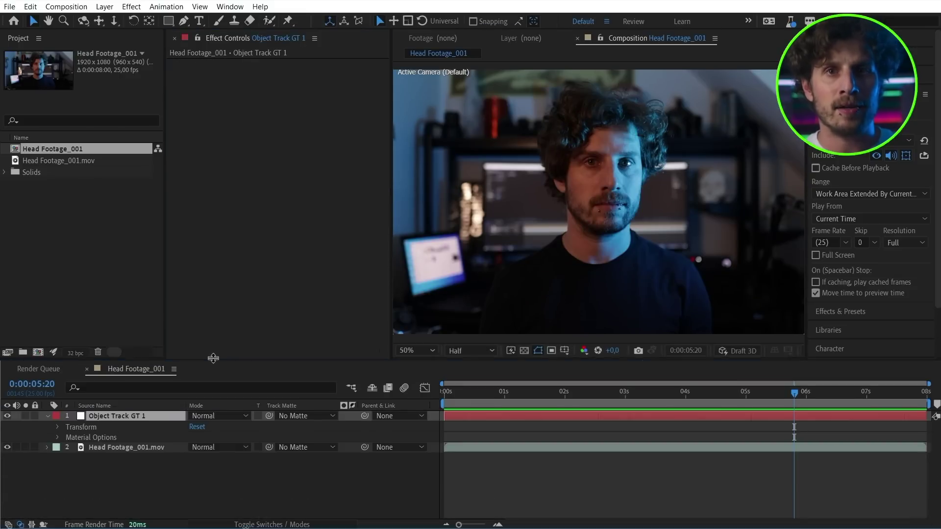
{"action": "left_click", "coordinate": [58, 426]}
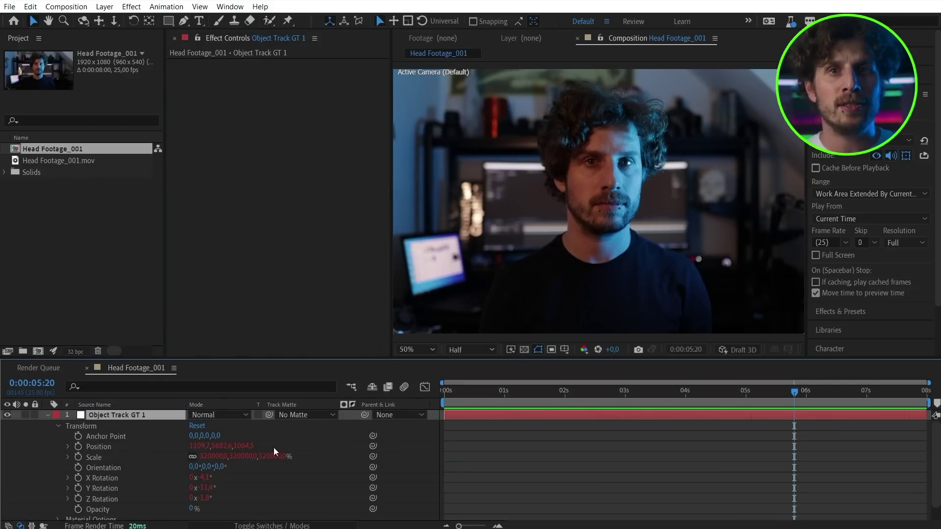
{"action": "left_click", "coordinate": [549, 392]}
{"action": "type", "text": "var x = thisComp.layer(\"Head Footage_001.mov\").effect(\"GeoTracker\")(76); var y = thisComp.layer(\"Head Footage_001.mov\").effect(\"GeoTracker\")(77); var z = thisComp.layer(\"Head Footage_001.mov\").effect(\"GeoTracker\")(78); [x, y, z]"}
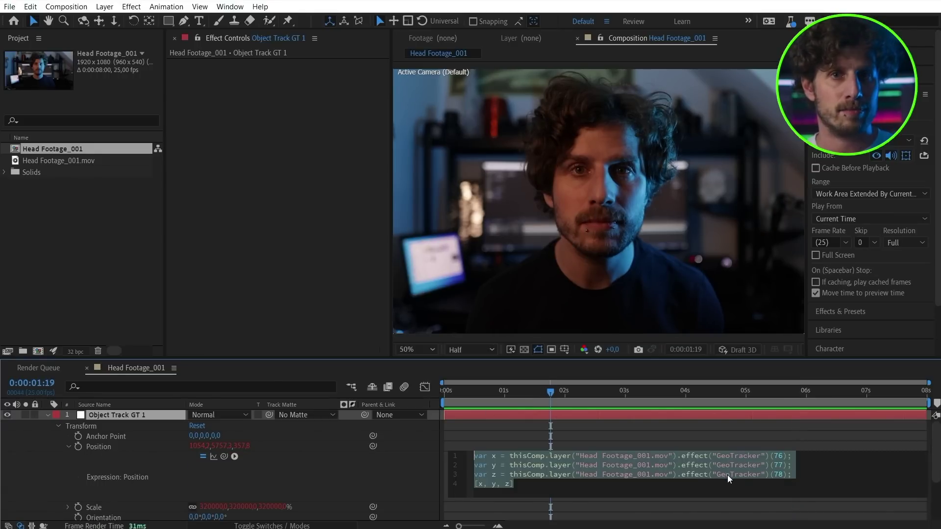
{"action": "left_click", "coordinate": [833, 441]}
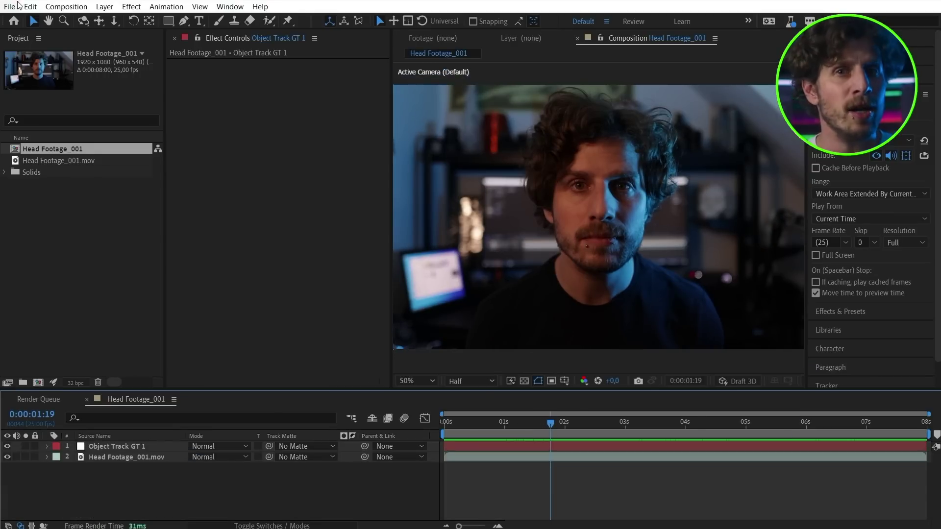
Step: Import Head_001.glb and jaw_001.glb through File > Import > File
{"action": "left_click", "coordinate": [10, 7]}
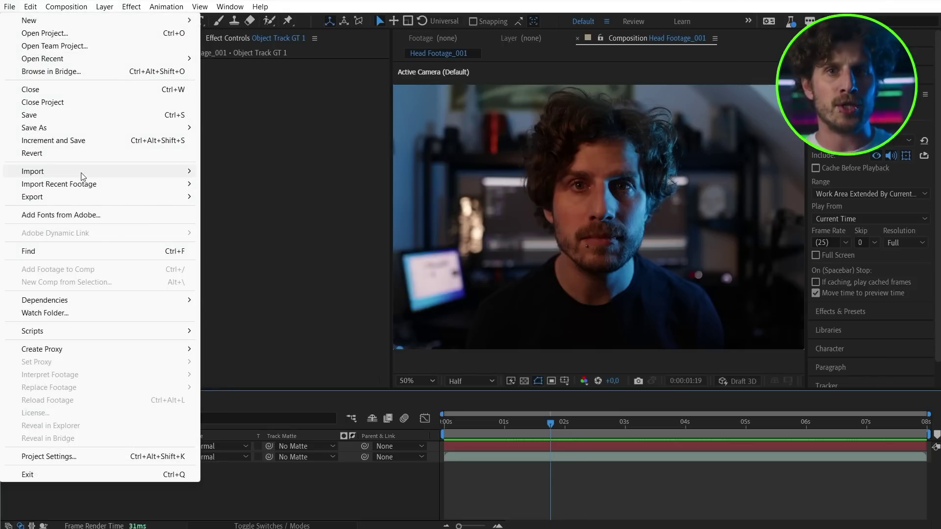
{"action": "mouse_move", "coordinate": [83, 176]}
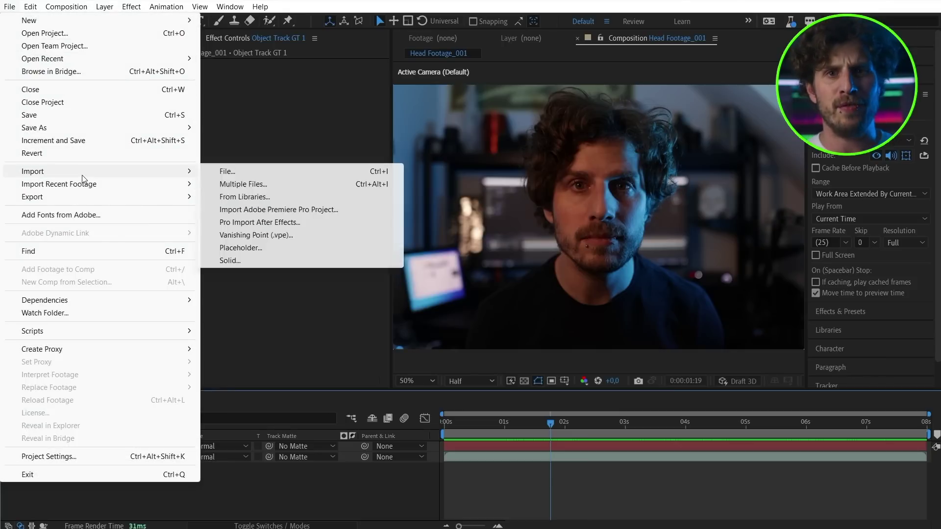
{"action": "left_click", "coordinate": [227, 172]}
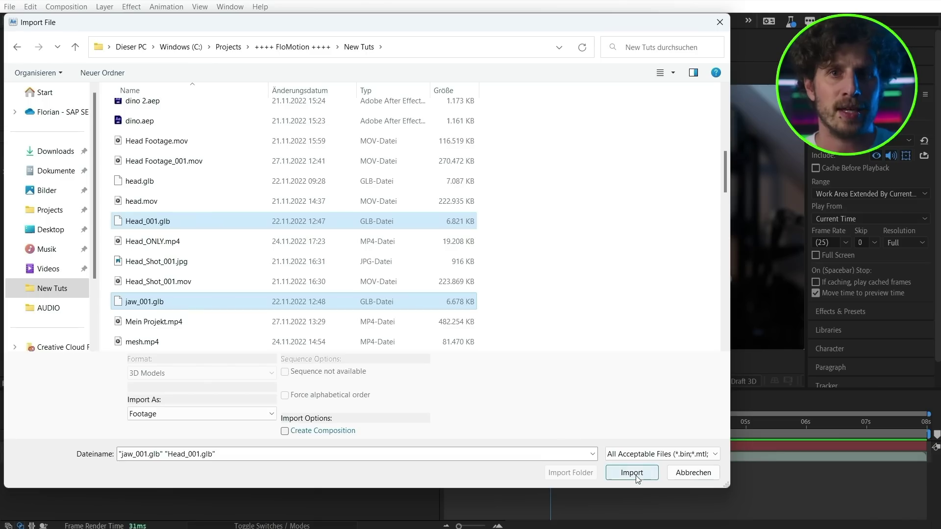
{"action": "left_click", "coordinate": [636, 474]}
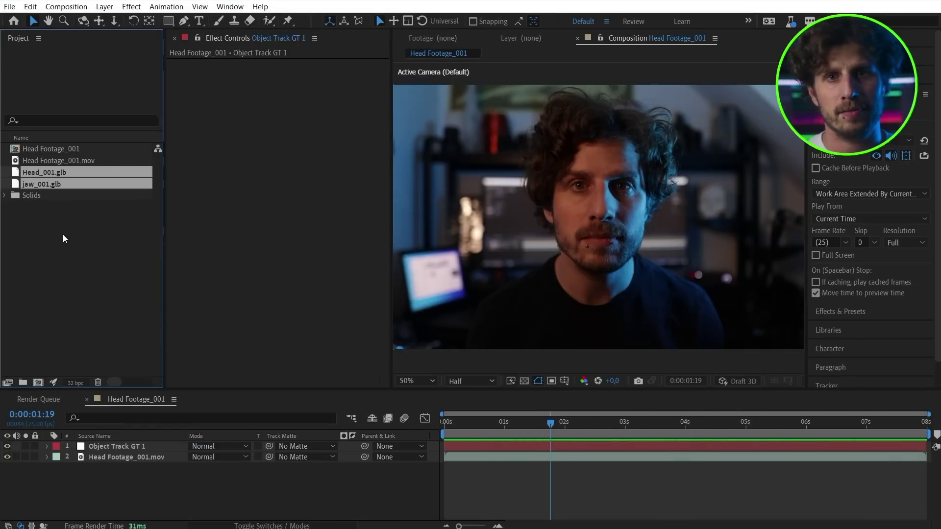
Step: Add Head_001.glb and jaw_001.glb to the composition as layers
{"action": "left_click", "coordinate": [53, 173]}
{"action": "left_click", "coordinate": [49, 184], "text": "ctrl"}
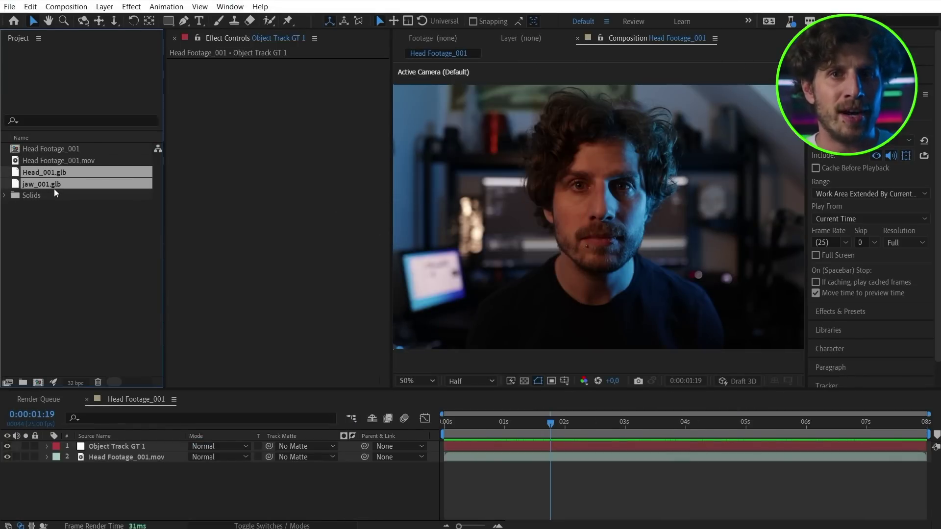
{"action": "left_click_drag", "start_coordinate": [97, 445], "coordinate": [98, 443]}
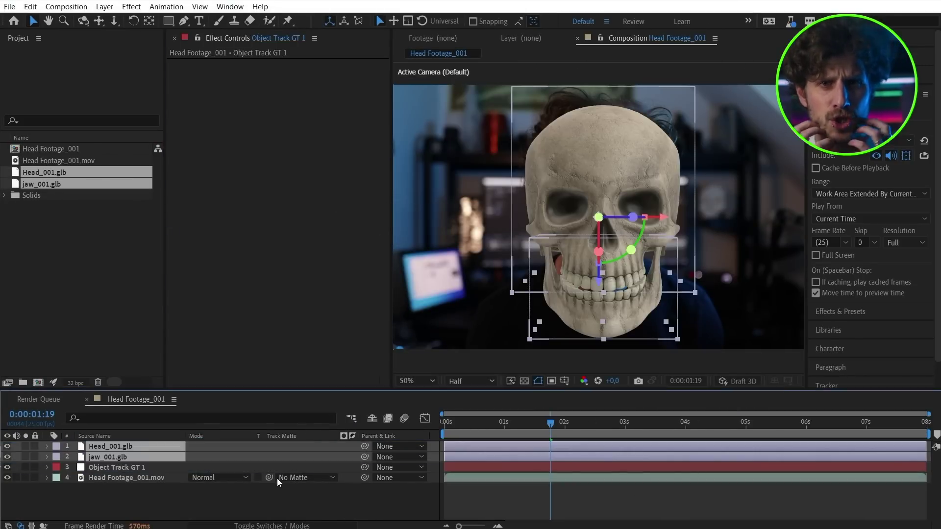
{"action": "left_click", "coordinate": [237, 509]}
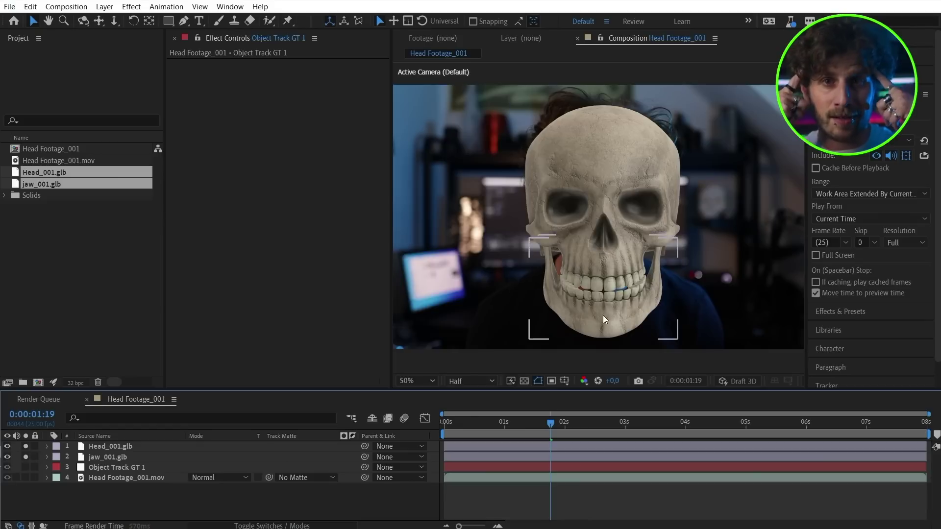
{"action": "key", "text": "c"}
{"action": "left_click_drag", "start_coordinate": [603, 316], "coordinate": [650, 248]}
Step: Rotate the skull to face forward and parent both skull layers to Object Track GT 1
{"action": "left_click_drag", "start_coordinate": [392, 210], "coordinate": [289, 209]}
{"action": "key", "text": "c"}
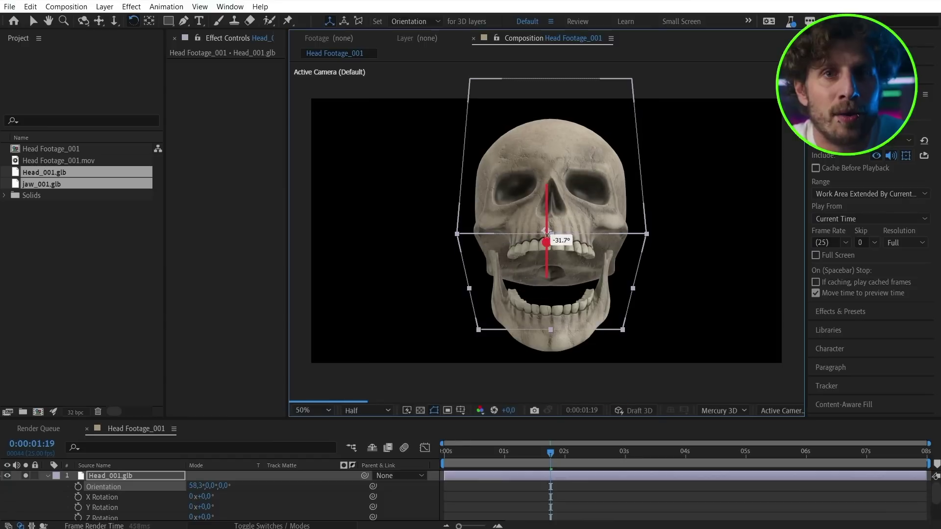
{"action": "left_click_drag", "start_coordinate": [564, 226], "coordinate": [559, 238]}
{"action": "left_click_drag", "start_coordinate": [211, 507], "coordinate": [230, 507]}
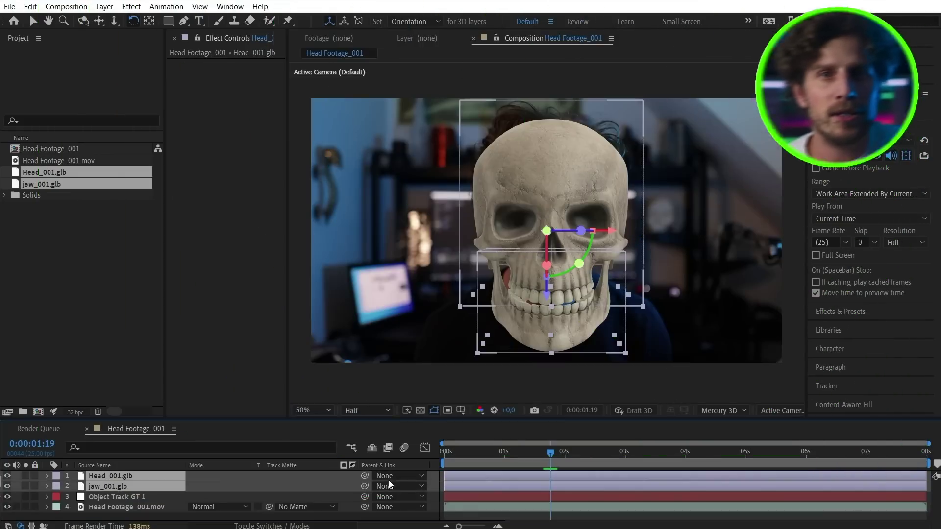
{"action": "left_click_drag", "start_coordinate": [364, 476], "coordinate": [106, 499]}
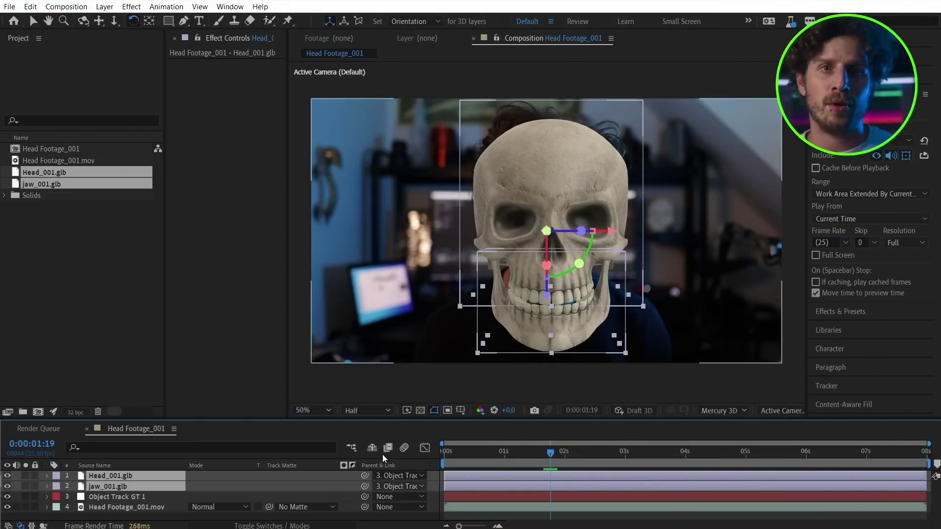
Step: Return to frame 0 and preview the skull following the presenter's head
{"action": "left_click", "coordinate": [443, 454]}
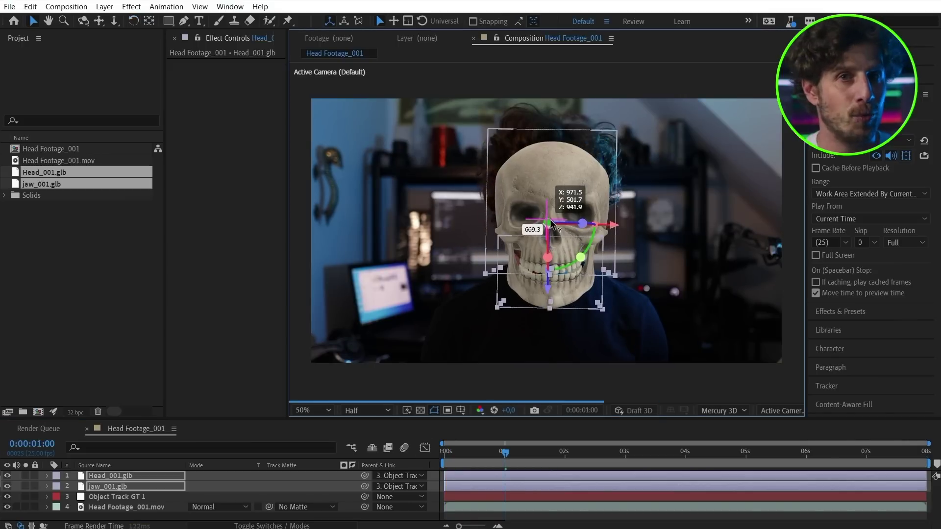
{"action": "key", "text": "t"}
{"action": "left_click", "coordinate": [446, 456]}
{"action": "left_click_drag", "start_coordinate": [446, 454], "coordinate": [442, 455]}
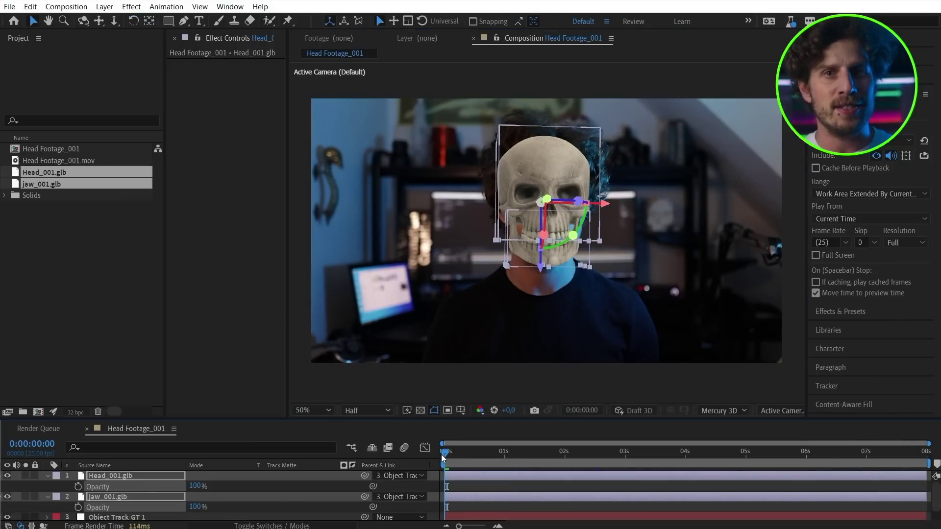
{"action": "key", "text": "space"}
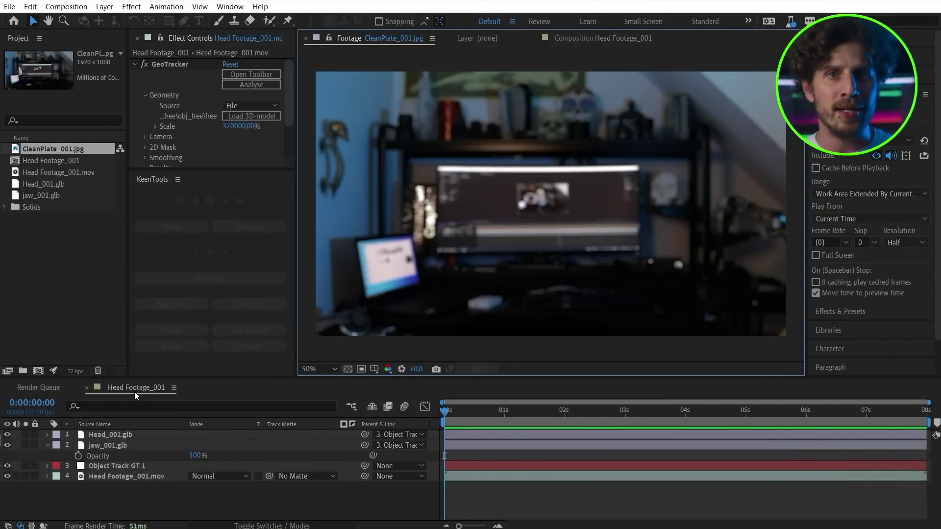
Step: Place CleanPlate_001.jpg in the Head Footage_001 composition beneath the skull layers
{"action": "left_click", "coordinate": [135, 387]}
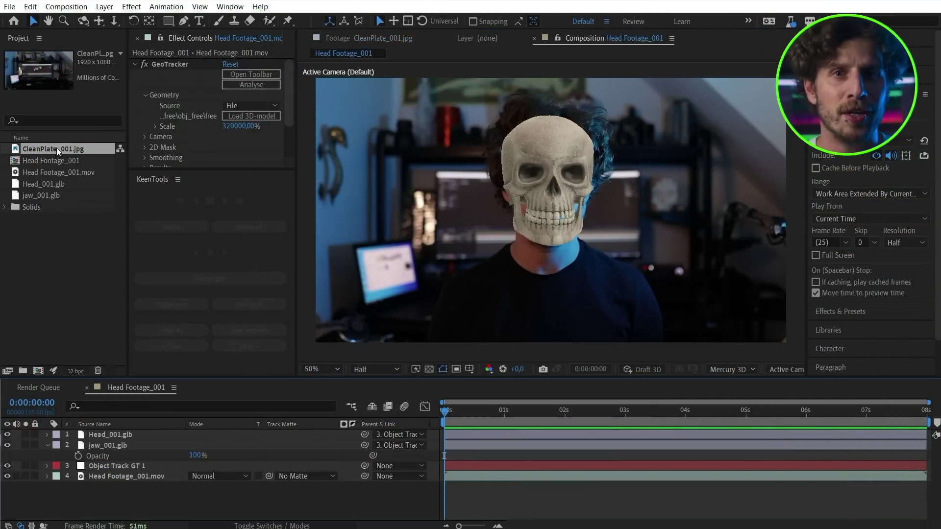
{"action": "left_click_drag", "start_coordinate": [57, 148], "coordinate": [153, 342]}
{"action": "left_click_drag", "start_coordinate": [143, 454], "coordinate": [143, 454]}
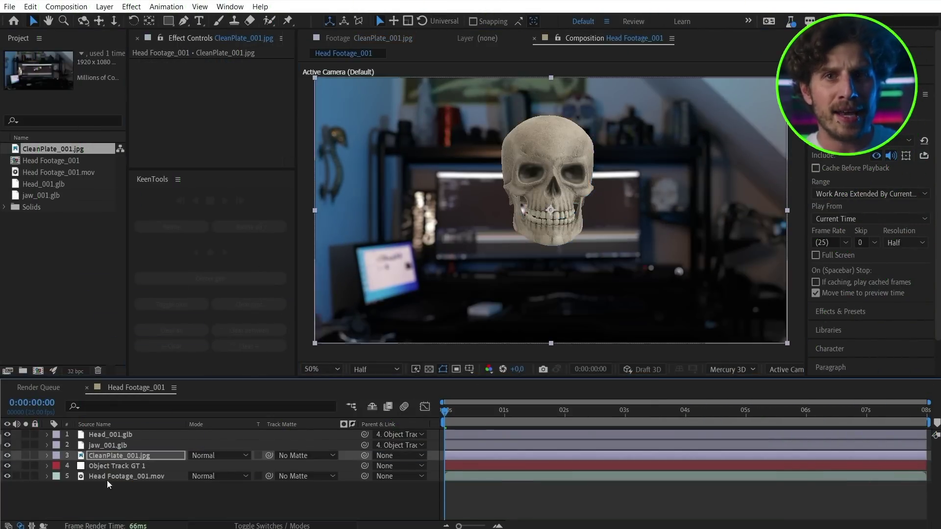
{"action": "left_click", "coordinate": [125, 482]}
Step: Duplicate the Head Footage_001.mov layer, rename it 'Skin Removal', and move it to the top
{"action": "left_click", "coordinate": [125, 478]}
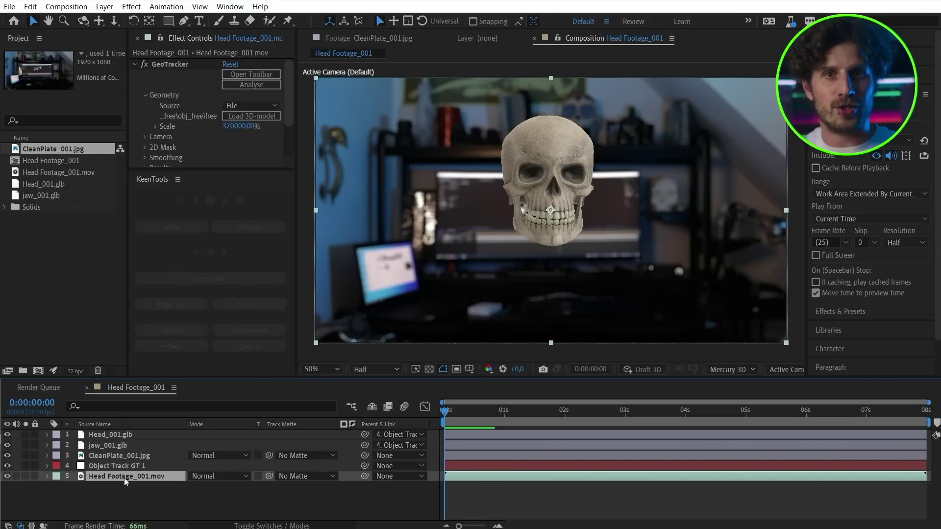
{"action": "key", "text": "ctrl+d"}
{"action": "key", "text": "Return"}
{"action": "type", "text": "Skin Remov"}
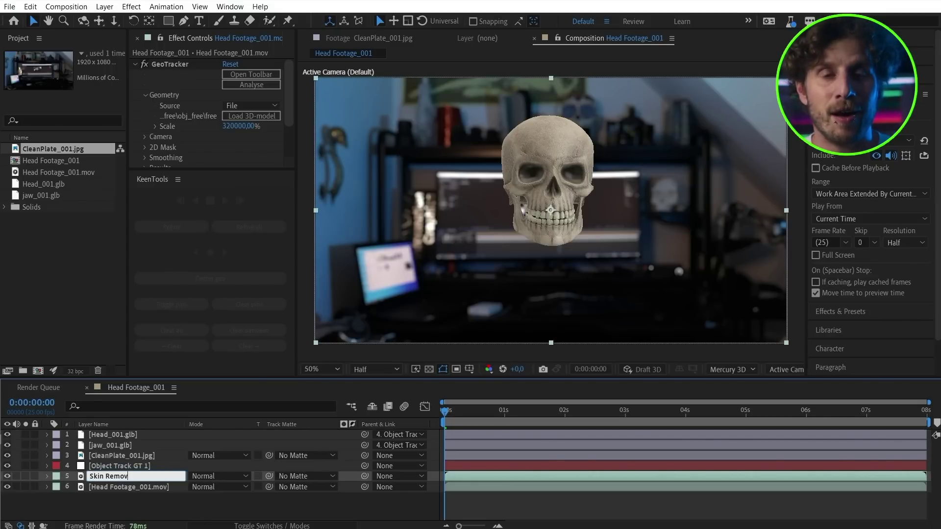
{"action": "type", "text": "al"}
{"action": "key", "text": "Return"}
{"action": "left_click_drag", "start_coordinate": [102, 478], "coordinate": [116, 433]}
Step: Apply the Color Key effect to the Skin Removal layer
{"action": "key", "text": "ctrl+5"}
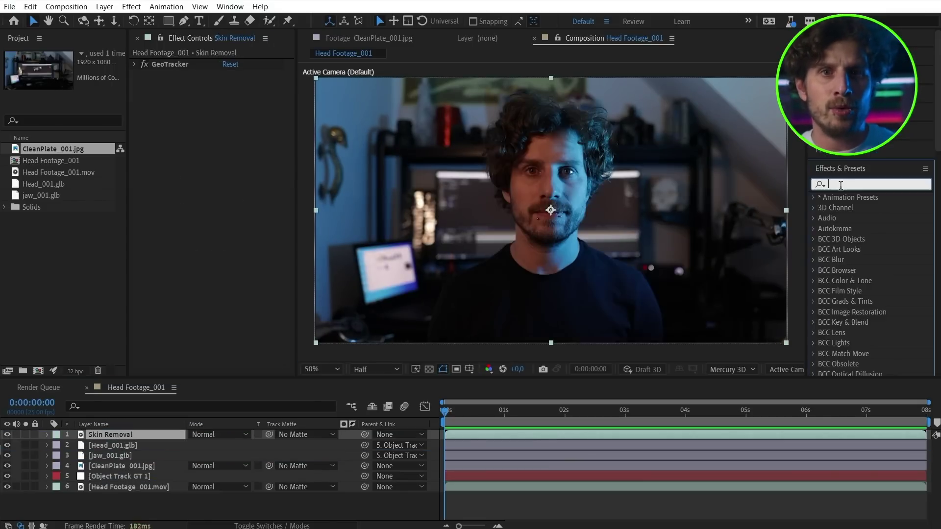
{"action": "type", "text": "color key"}
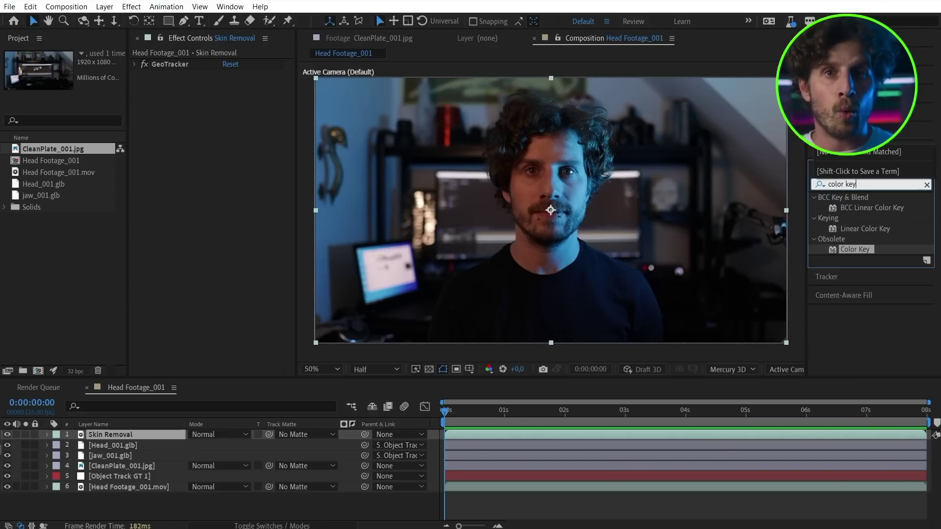
{"action": "double_click", "coordinate": [857, 249]}
{"action": "left_click", "coordinate": [245, 85]}
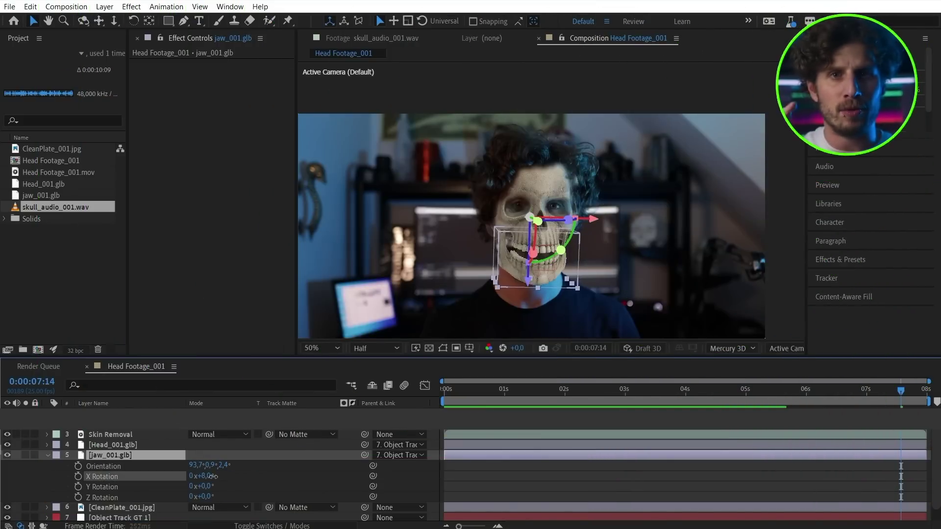
Step: Set the jaw's X Rotation near 0° and add skull_audio_001.wav to the timeline
{"action": "left_click_drag", "start_coordinate": [218, 476], "coordinate": [207, 475]}
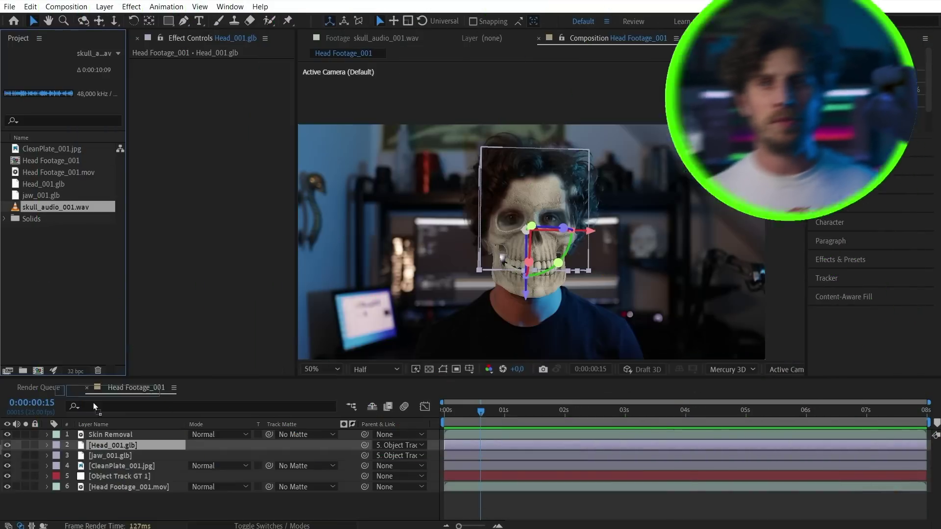
{"action": "left_click_drag", "start_coordinate": [93, 405], "coordinate": [103, 434]}
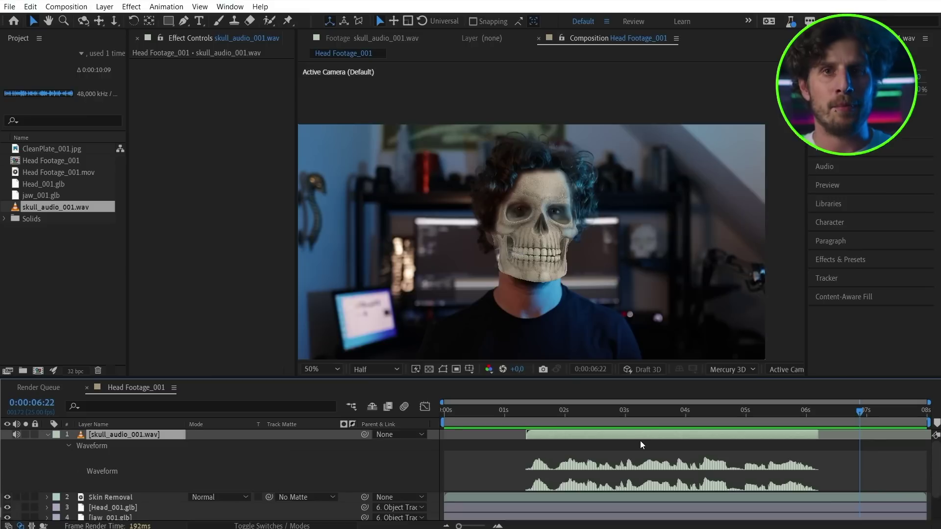
Step: Convert the skull audio layer to keyframes, creating an Audio Amplitude layer
{"action": "right_click", "coordinate": [642, 438]}
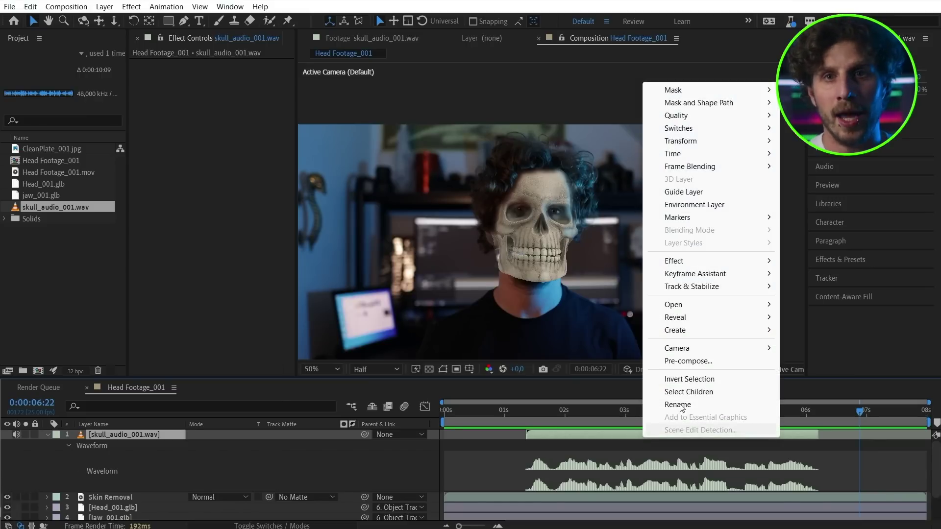
{"action": "mouse_move", "coordinate": [717, 276]}
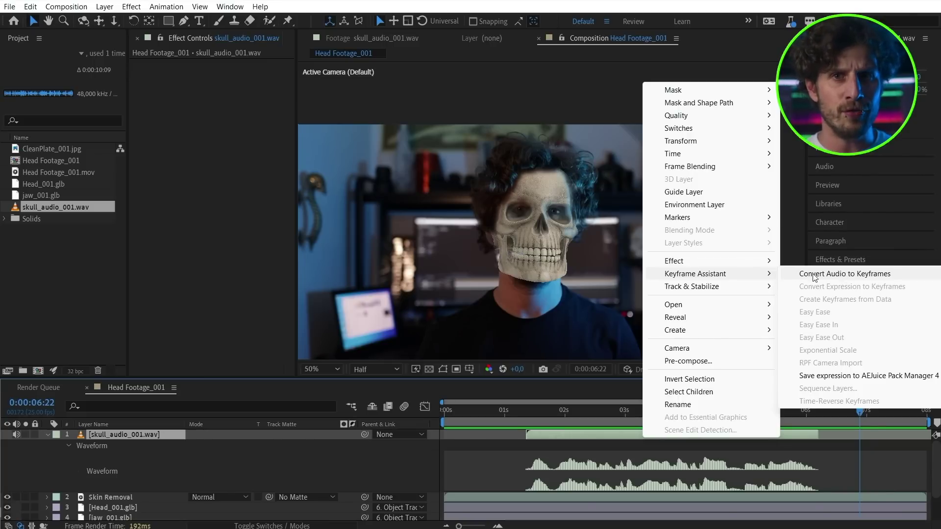
{"action": "left_click", "coordinate": [867, 278]}
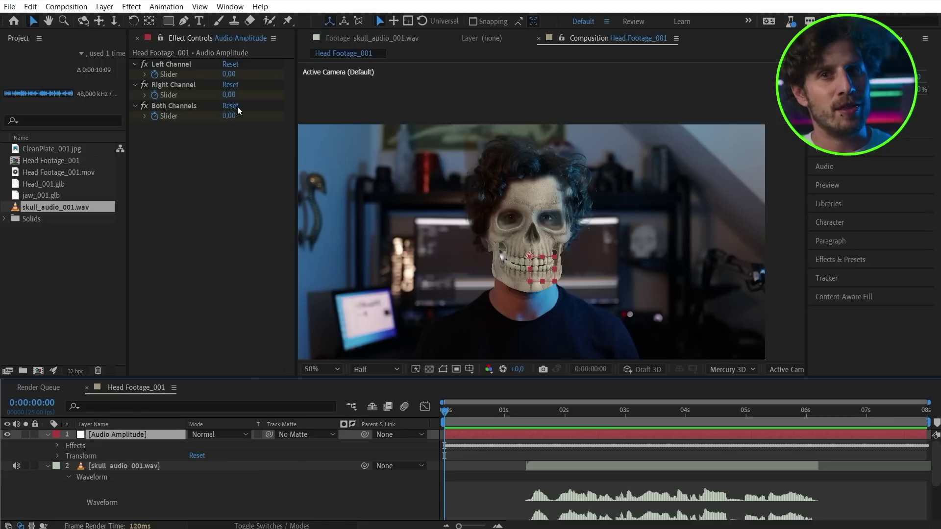
Step: Delete the Left and Right Channel effects, keeping only Both Channels
{"action": "left_click", "coordinate": [181, 66]}
{"action": "left_click", "coordinate": [182, 86]}
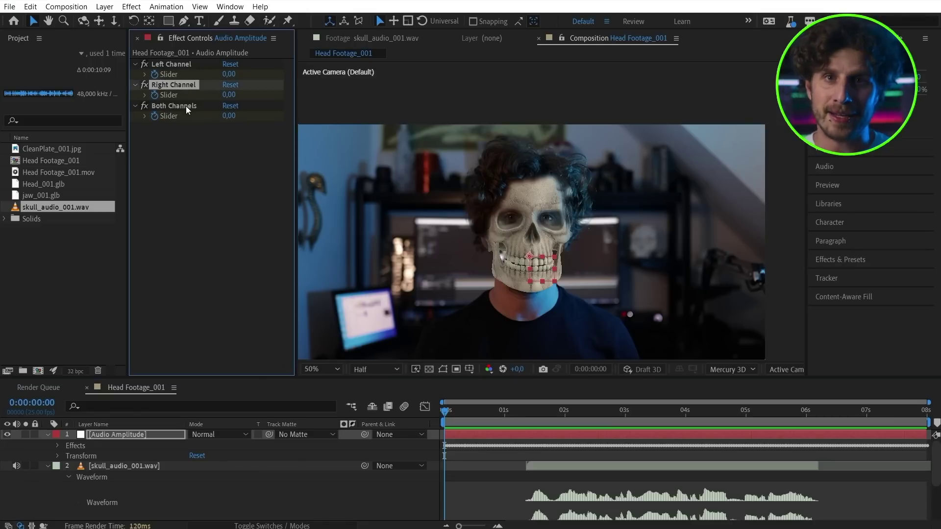
{"action": "left_click", "coordinate": [181, 64]}
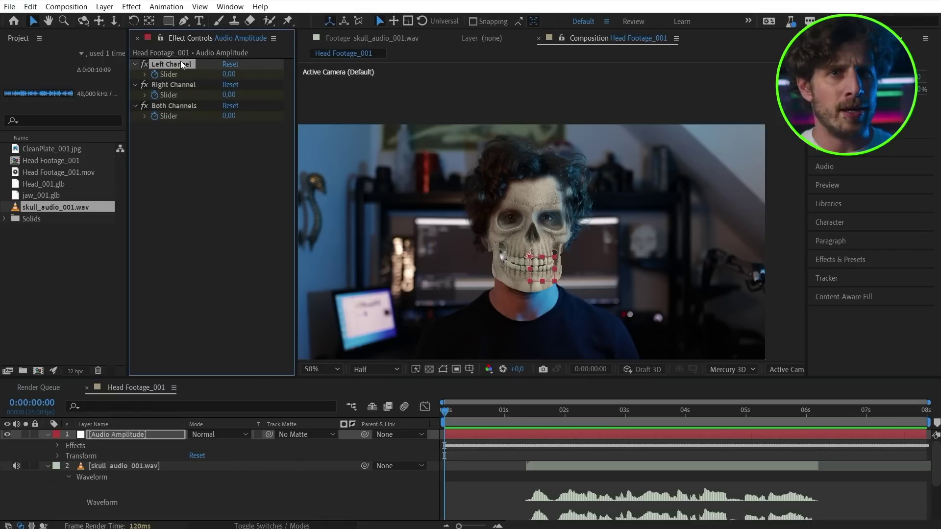
{"action": "key", "text": "Delete"}
{"action": "left_click", "coordinate": [178, 62]}
{"action": "key", "text": "Delete"}
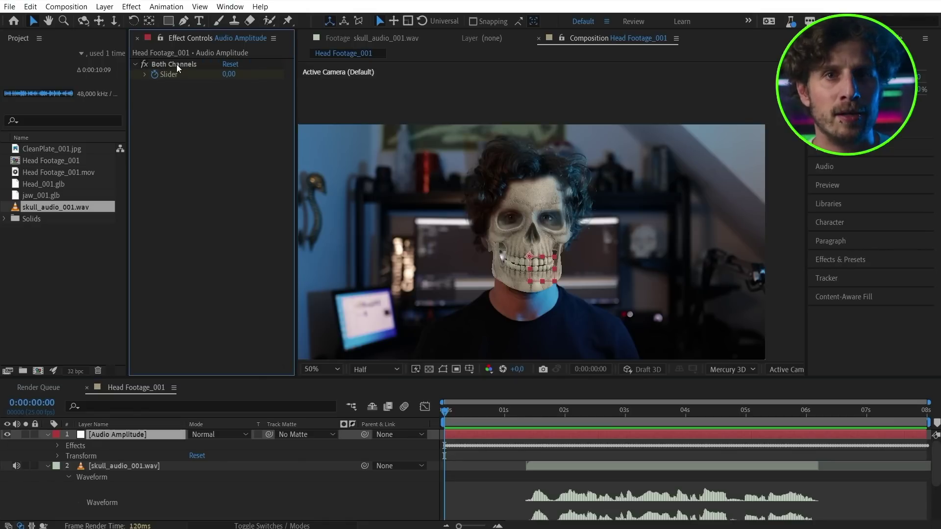
{"action": "left_click", "coordinate": [176, 63]}
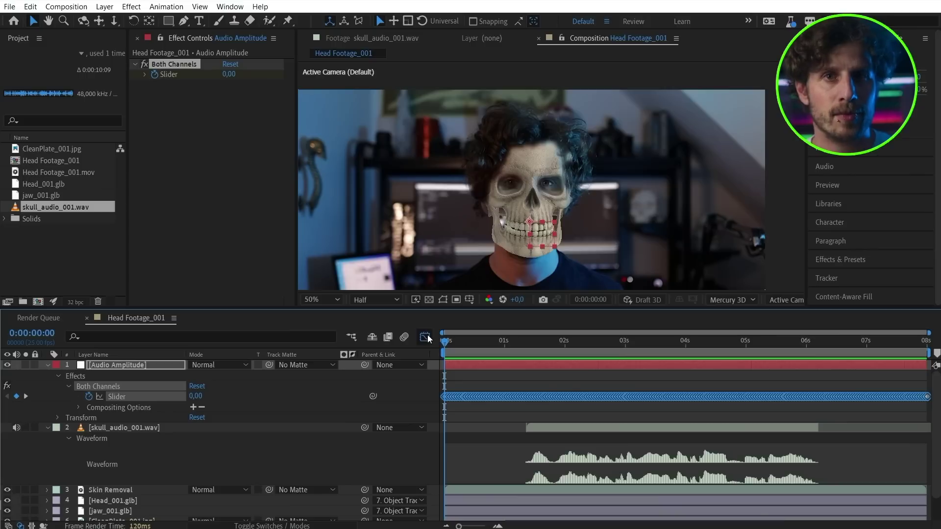
Step: Graph the Both Channels Slider curve, play it back, and start an expression on the jaw's X Rotation
{"action": "left_click", "coordinate": [426, 336]}
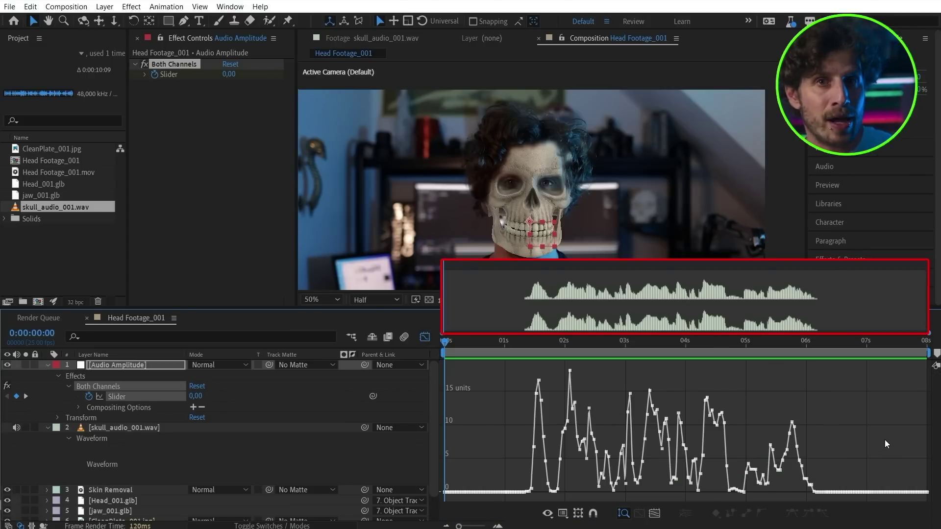
{"action": "key", "text": "space"}
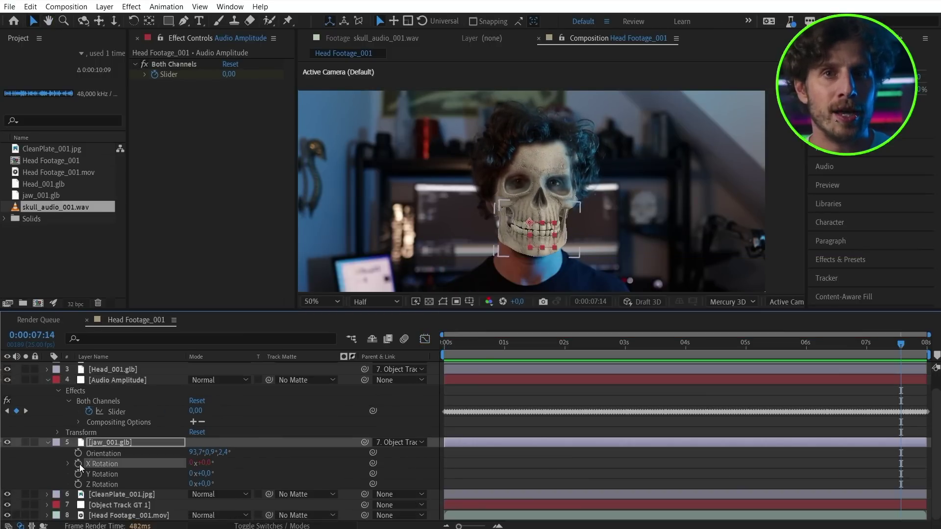
{"action": "key", "text": "alt+shift+equal"}
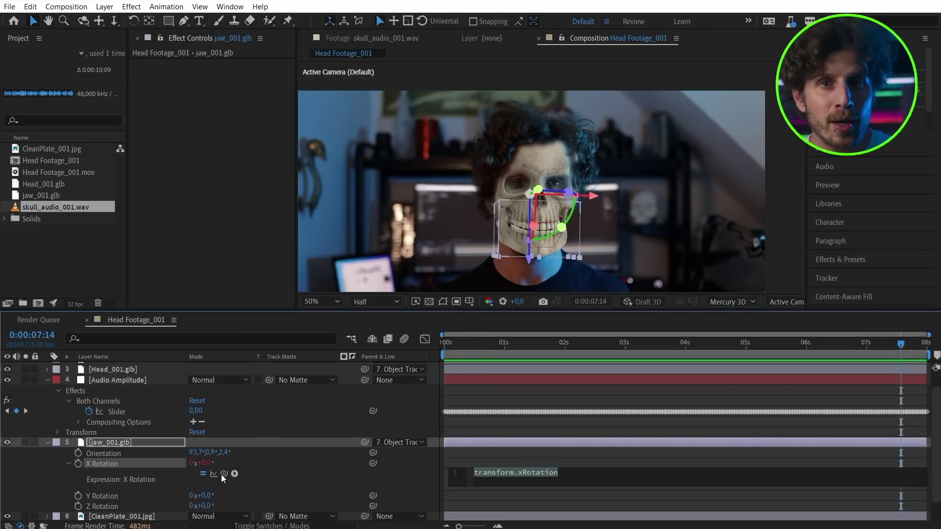
Step: Pick-whip the jaw's X Rotation to the Audio Amplitude Both Channels Slider so the jaw moves with the audio
{"action": "left_click_drag", "start_coordinate": [222, 474], "coordinate": [119, 414]}
{"action": "left_click", "coordinate": [497, 459]}
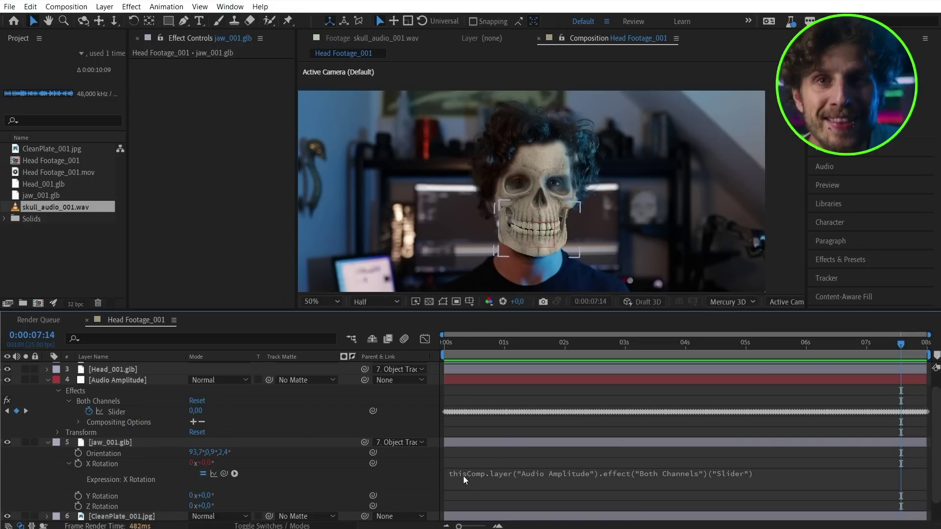
{"action": "left_click", "coordinate": [479, 475]}
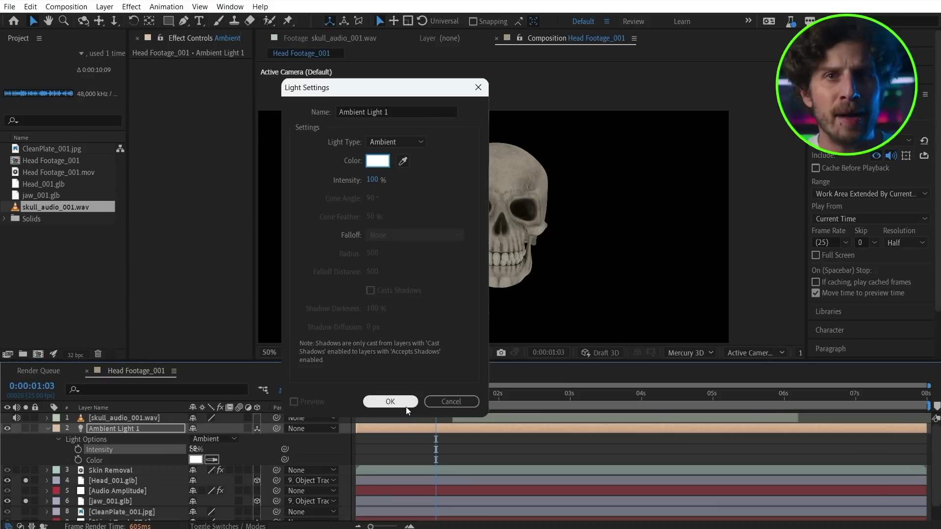
Step: Add an ambient light and lower its intensity to 2% to darken the skull
{"action": "left_click", "coordinate": [405, 405]}
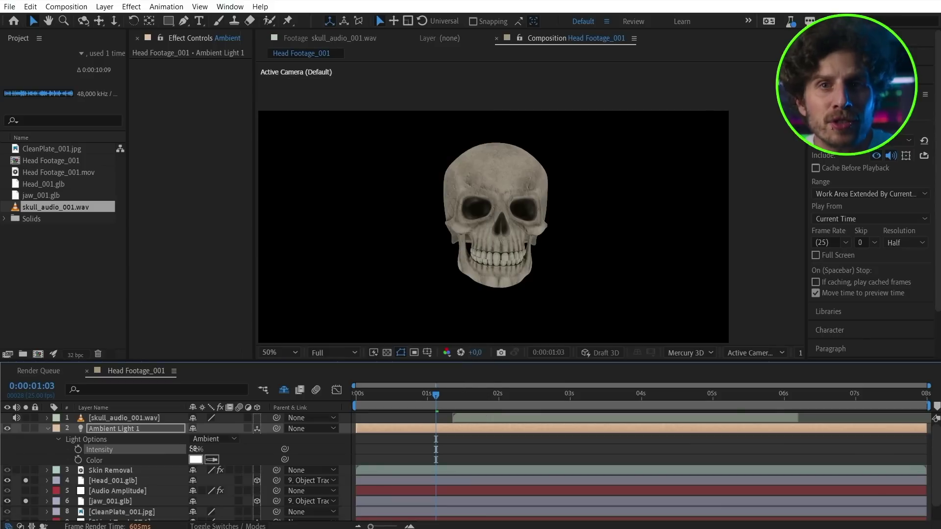
{"action": "left_click_drag", "start_coordinate": [181, 450], "coordinate": [160, 450]}
{"action": "scroll", "coordinate": [147, 480], "scroll_direction": "down", "scroll_amount": 2}
{"action": "left_click", "coordinate": [7, 516]}
Step: Add two point lights for the orange and blue sides of the head
{"action": "left_click", "coordinate": [105, 7]}
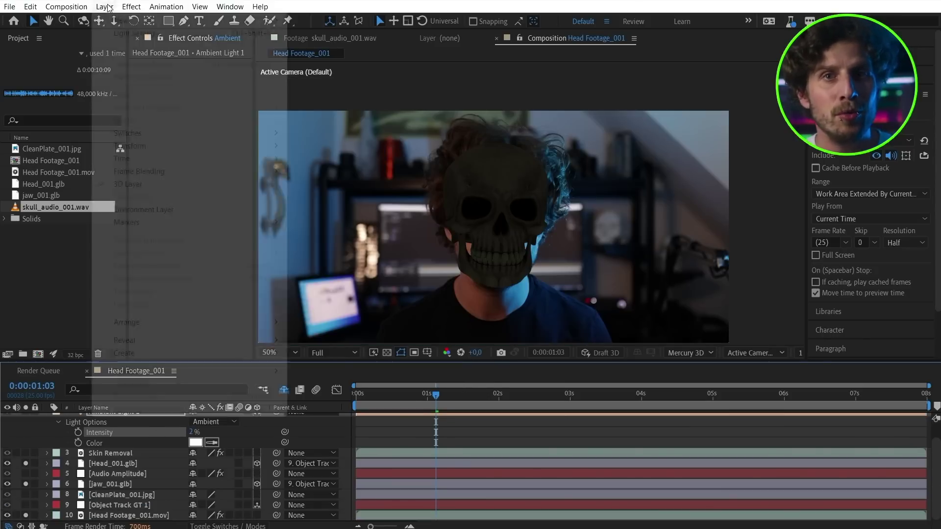
{"action": "mouse_move", "coordinate": [121, 20]}
{"action": "left_click", "coordinate": [324, 45]}
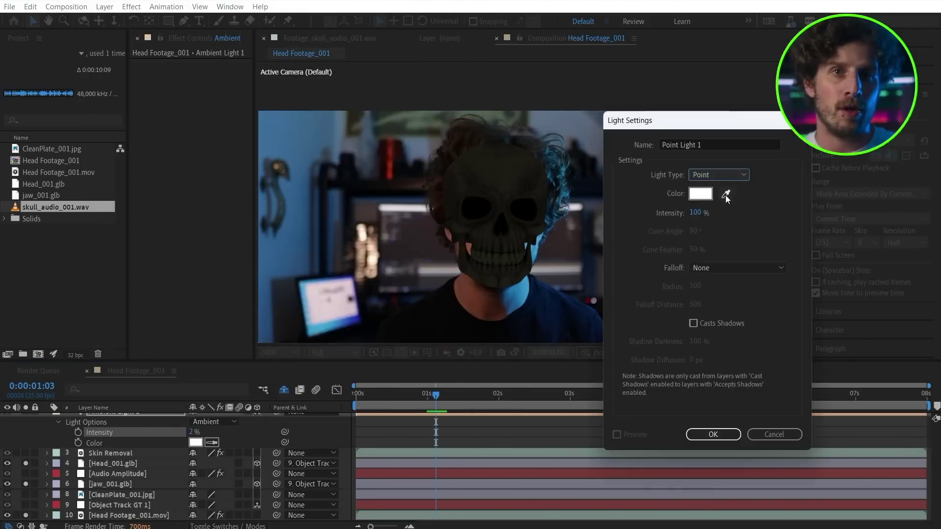
{"action": "left_click", "coordinate": [714, 434]}
{"action": "left_click", "coordinate": [104, 6]}
{"action": "left_click", "coordinate": [324, 45]}
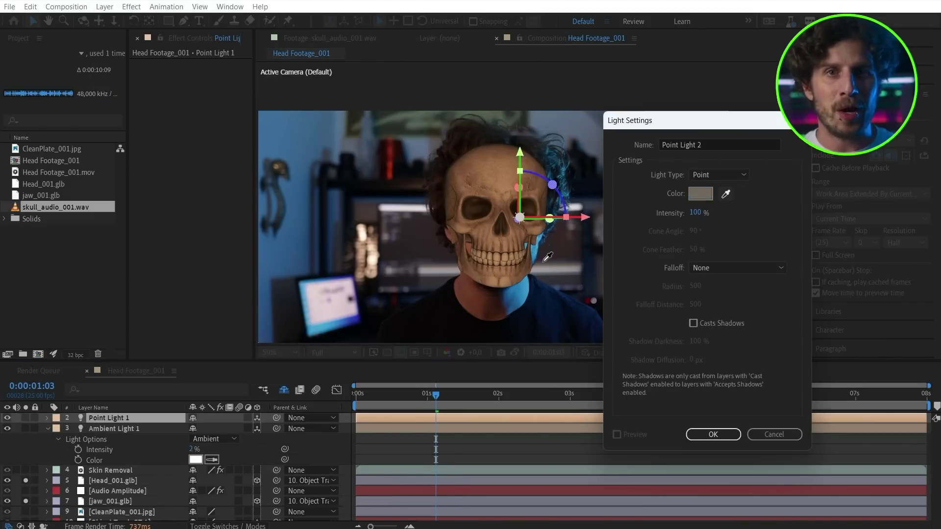
{"action": "left_click", "coordinate": [725, 435]}
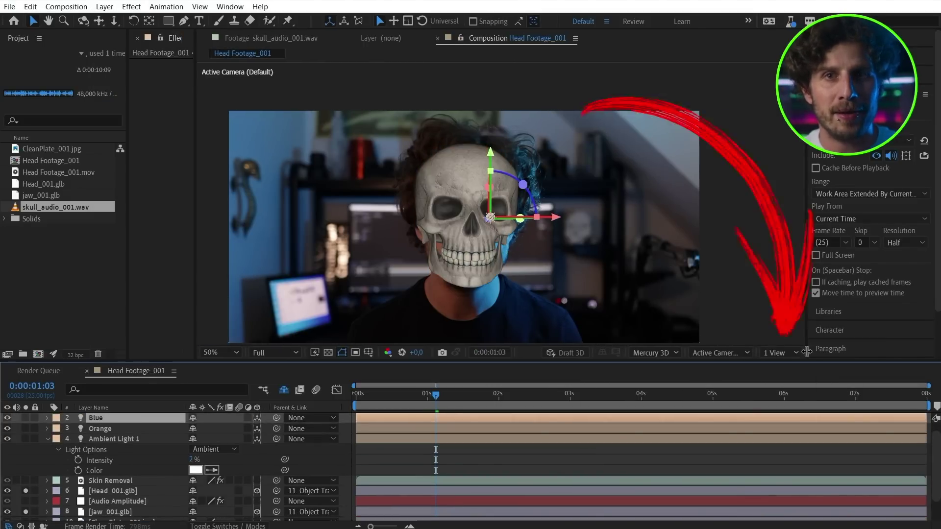
Step: Switch to 2 Views and place the Blue light beside the skull in Top view
{"action": "left_click", "coordinate": [799, 354]}
{"action": "left_click", "coordinate": [784, 382]}
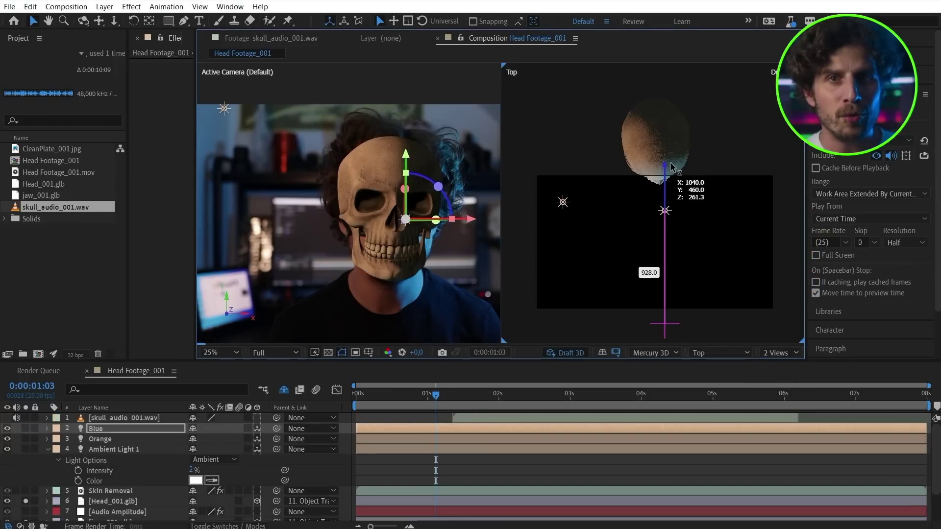
{"action": "left_click_drag", "start_coordinate": [700, 140], "coordinate": [784, 152]}
{"action": "left_click", "coordinate": [48, 428]}
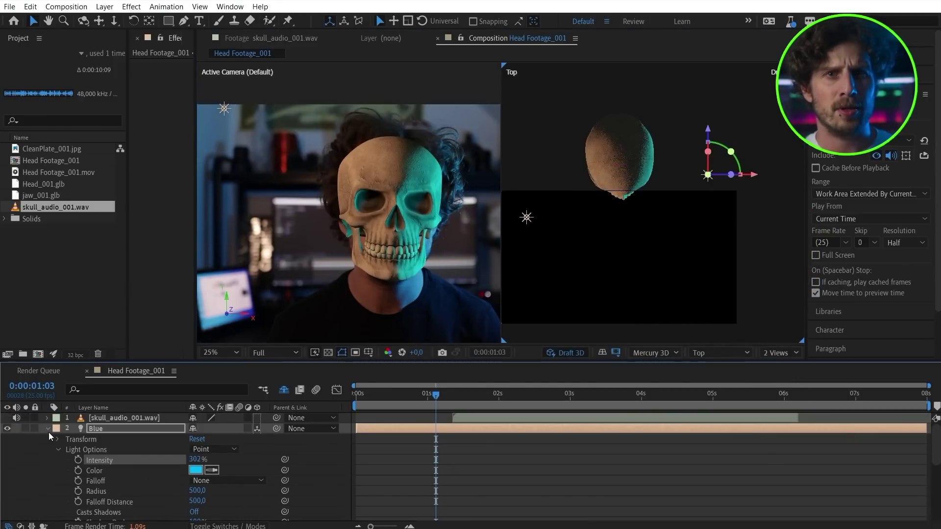